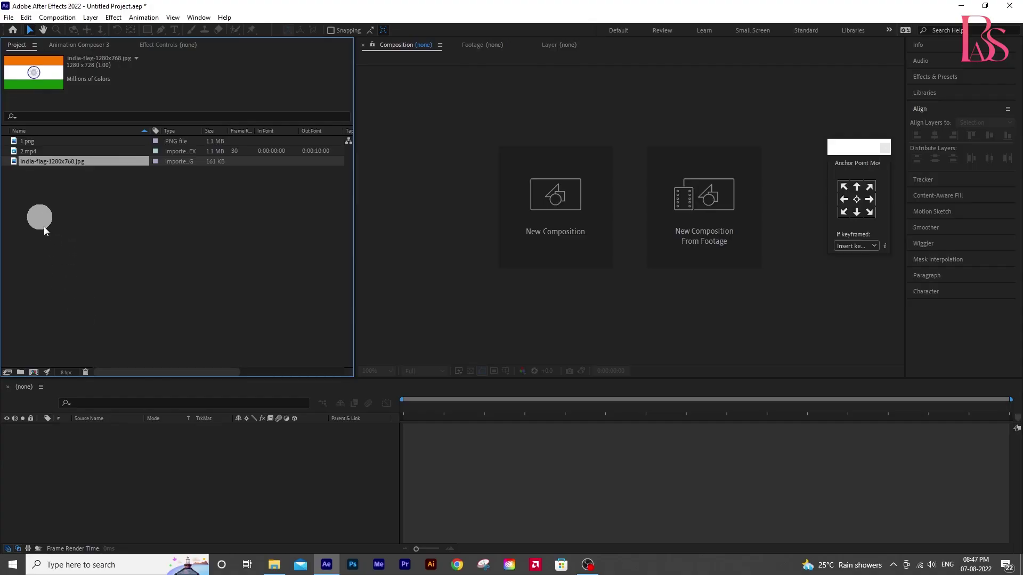
Create a composition from the india-flag JPG and fit it in the viewer at 50%
{"action": "left_click", "coordinate": [33, 151]}
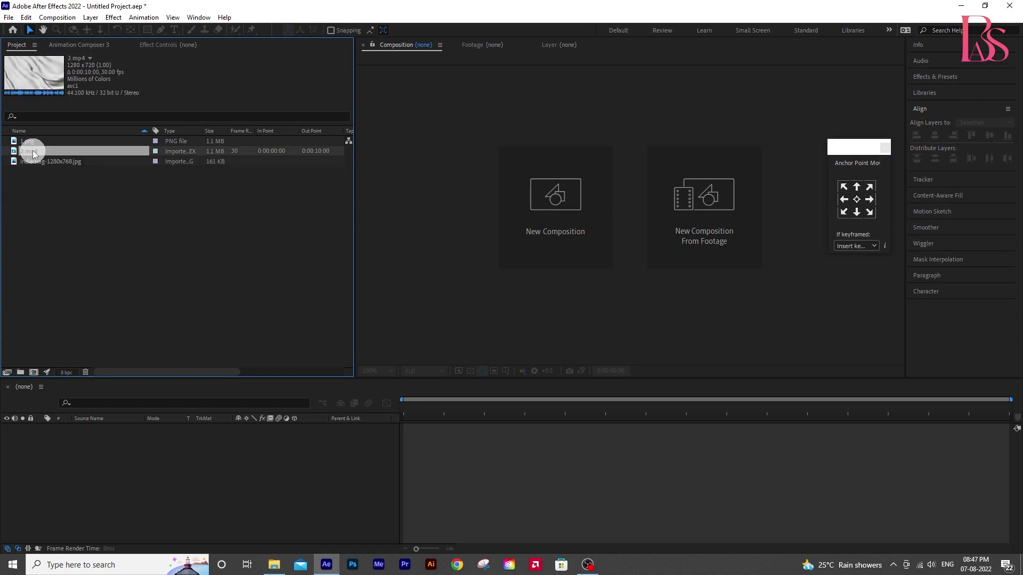
{"action": "left_click", "coordinate": [38, 141]}
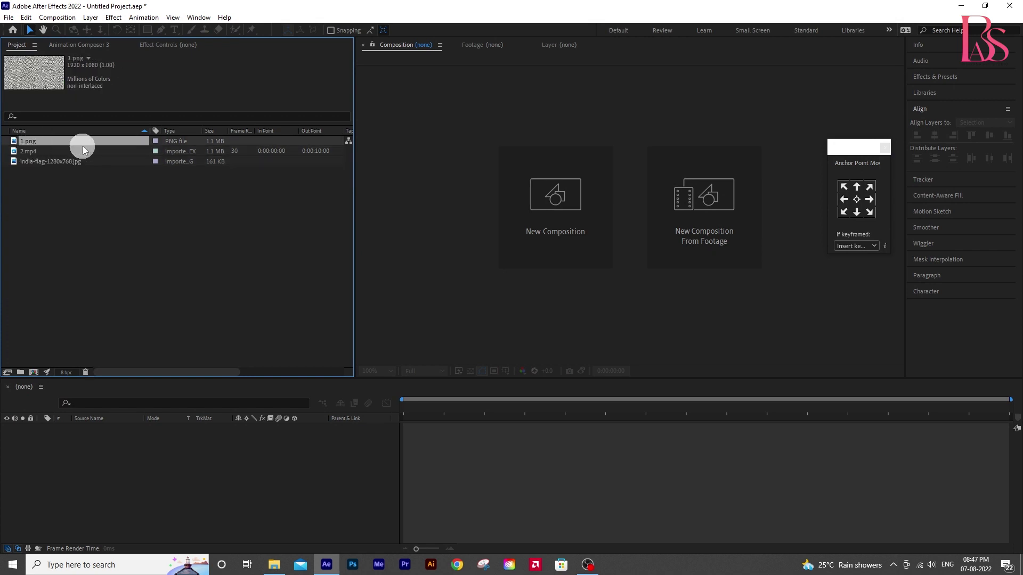
{"action": "left_click", "coordinate": [32, 161]}
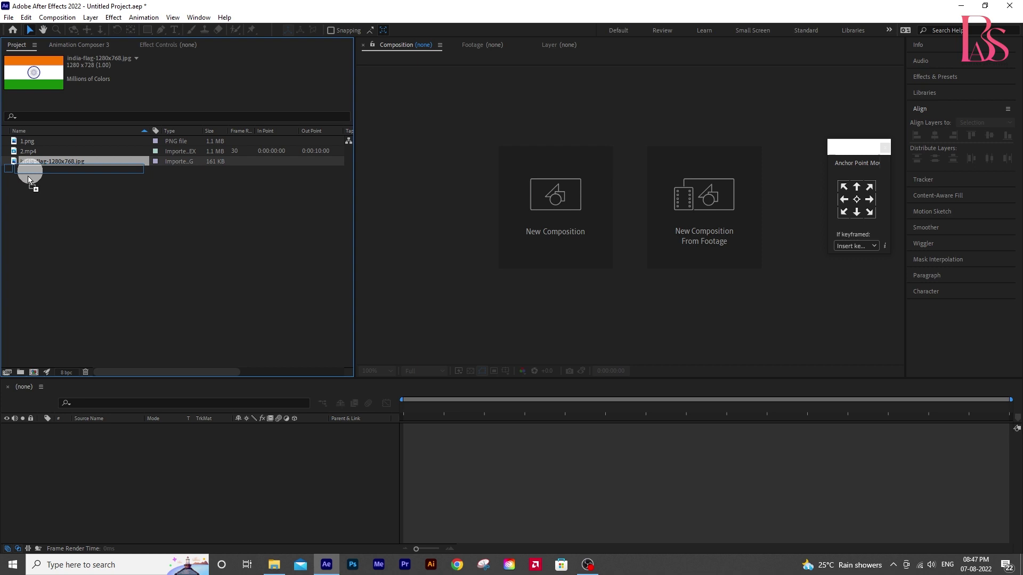
{"action": "left_click_drag", "start_coordinate": [33, 374], "coordinate": [33, 373]}
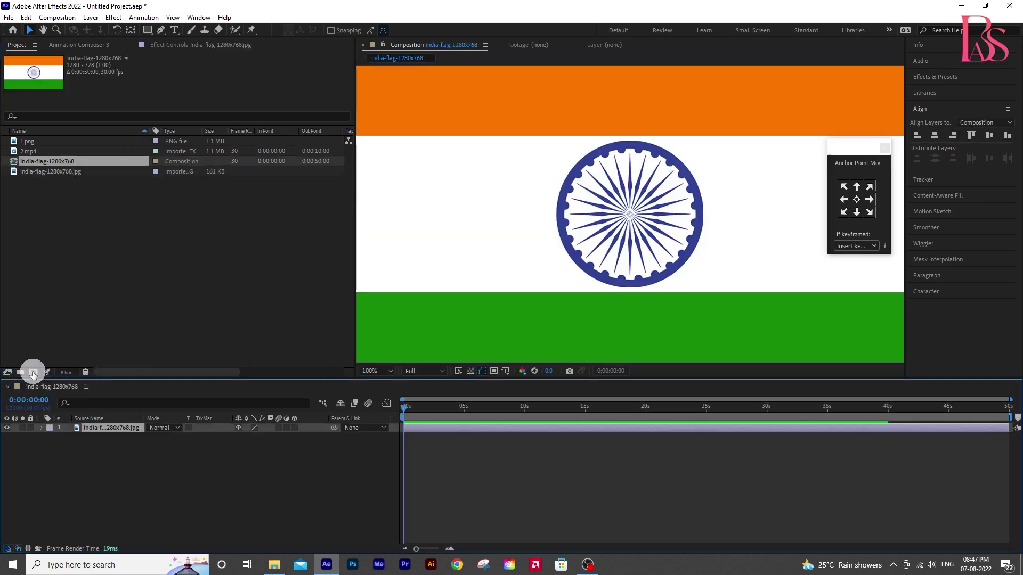
{"action": "key", "text": "comma"}
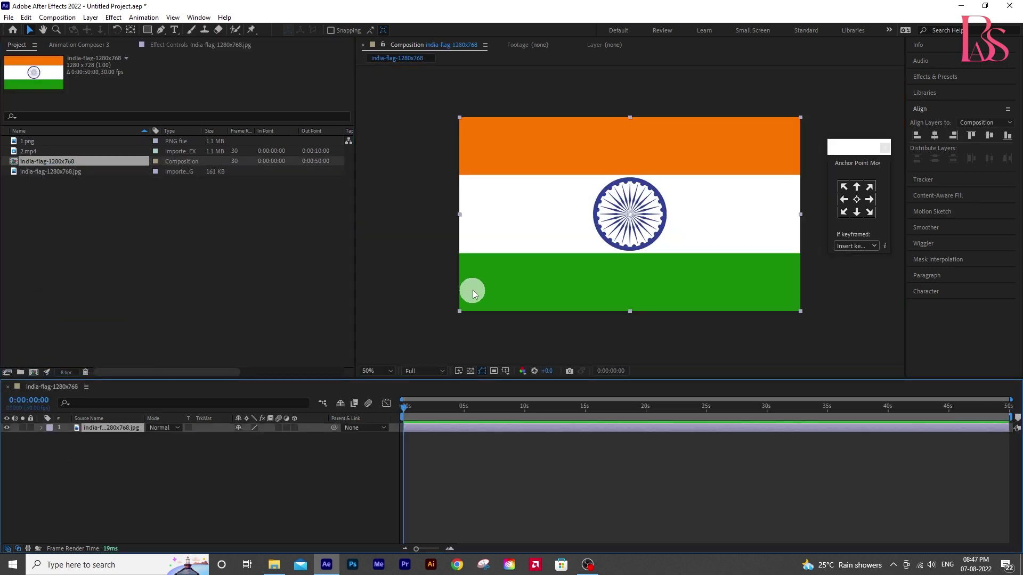
{"action": "left_click", "coordinate": [426, 234]}
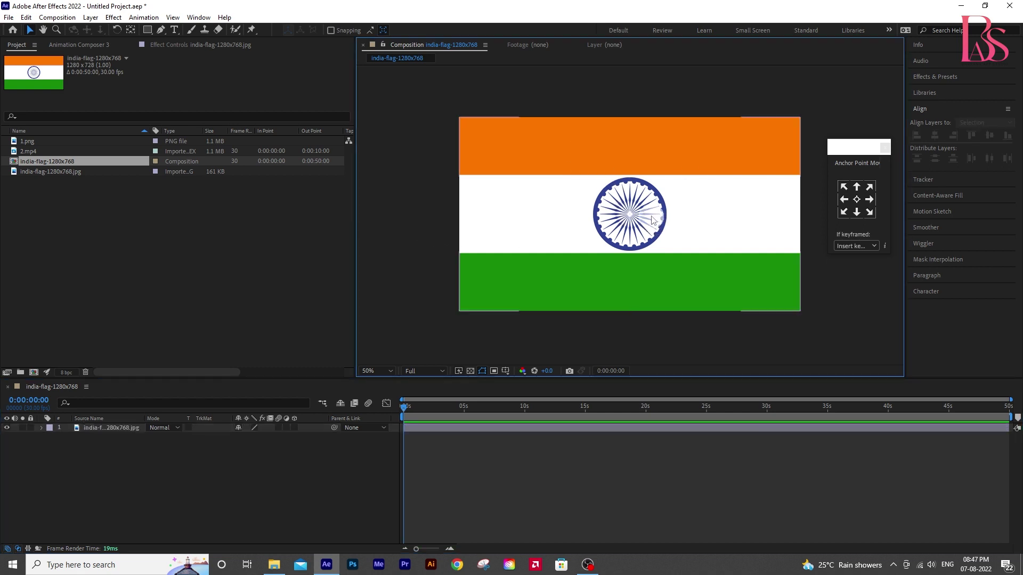
Place the 2.mp4 cloth video above the flag layer and scale it to 107%
{"action": "left_click", "coordinate": [29, 152]}
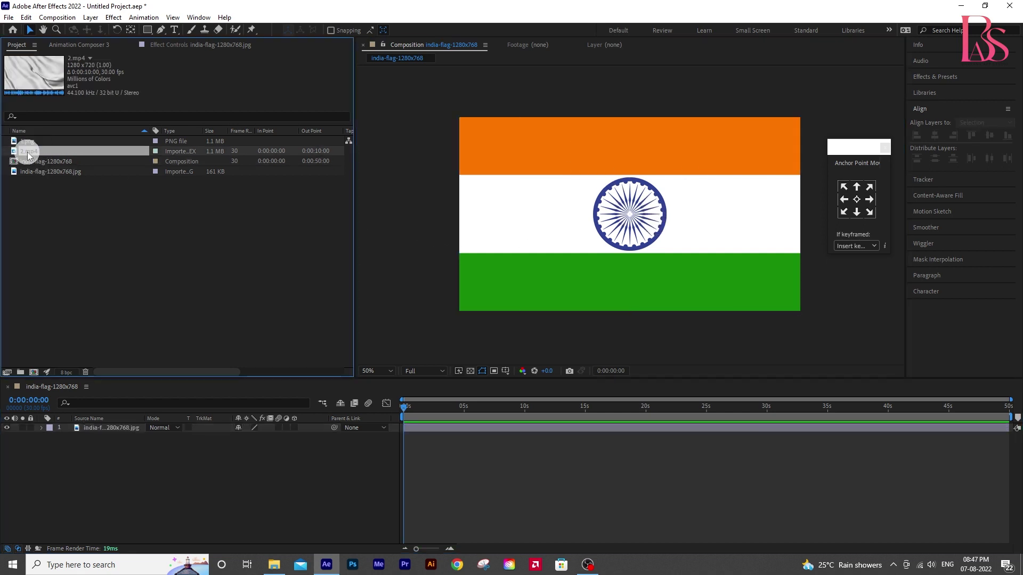
{"action": "left_click_drag", "start_coordinate": [53, 356], "coordinate": [75, 427]}
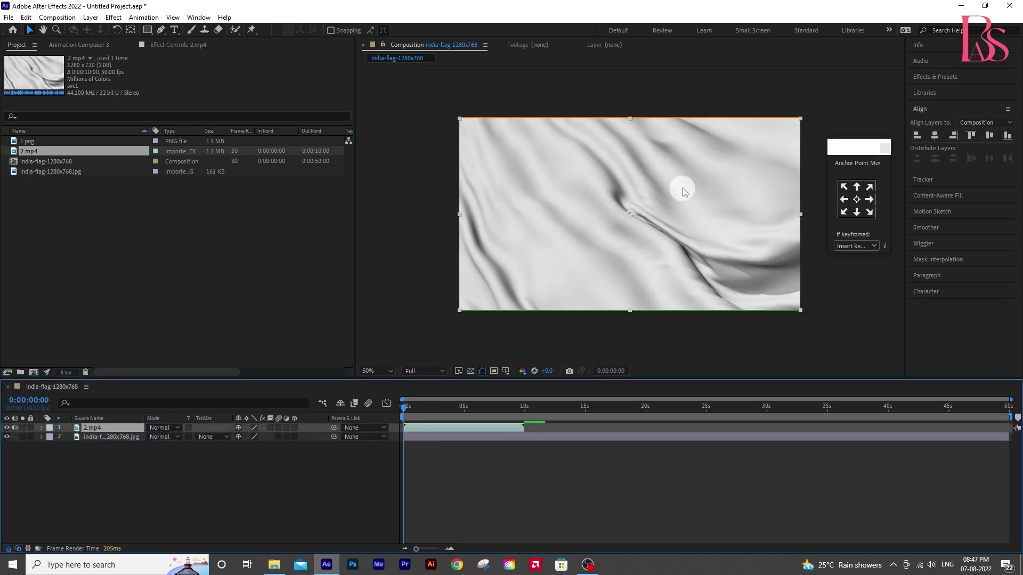
{"action": "left_click", "coordinate": [252, 469]}
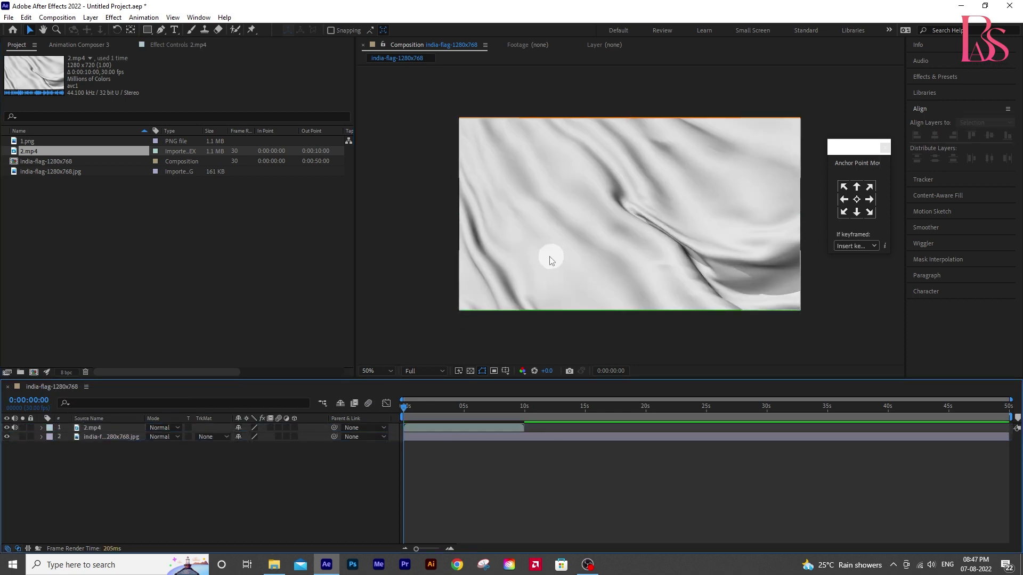
{"action": "left_click", "coordinate": [93, 428]}
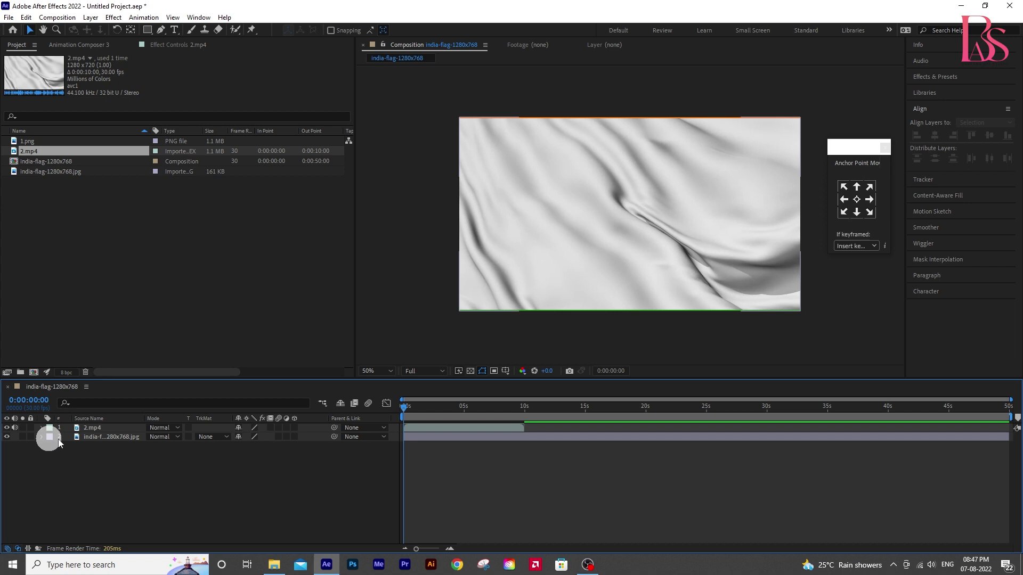
{"action": "key", "text": "s"}
{"action": "left_click_drag", "start_coordinate": [254, 436], "coordinate": [254, 436]}
Pre-compose the 2.mp4 cloth layer, keeping the default name 2.mp4 Comp 1
{"action": "left_click", "coordinate": [79, 431]}
{"action": "right_click", "coordinate": [96, 431]}
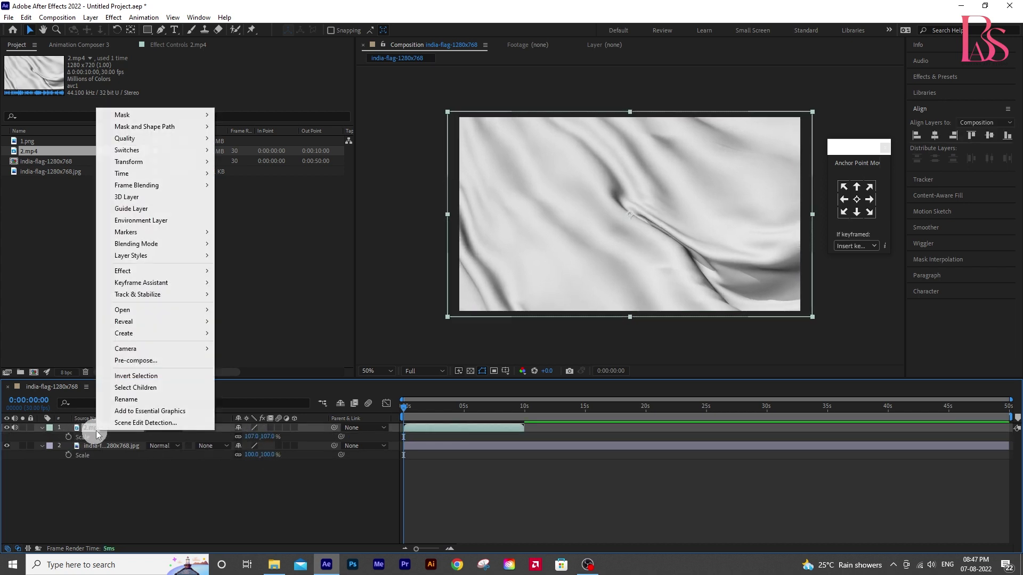
{"action": "left_click", "coordinate": [136, 360]}
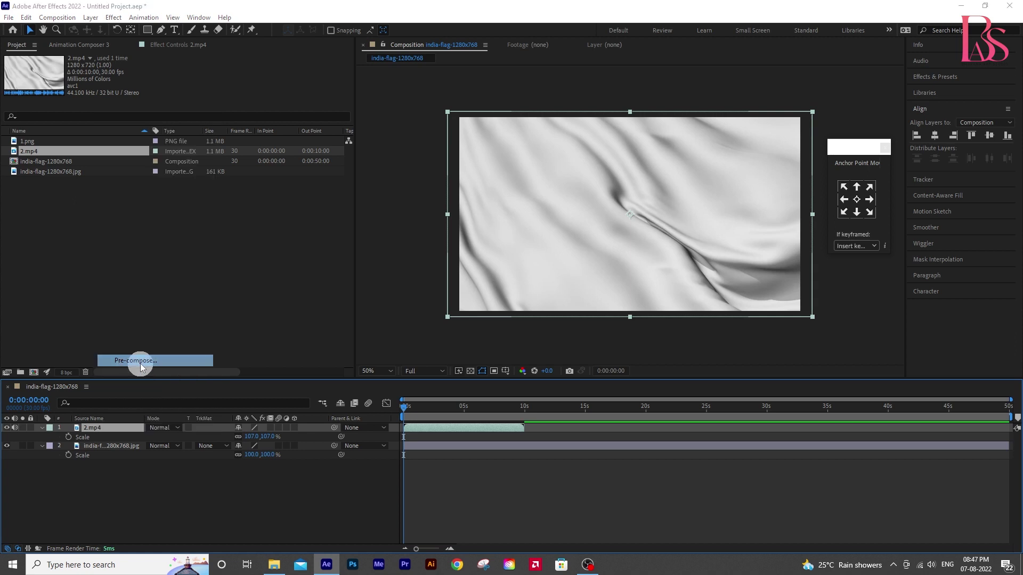
{"action": "left_click", "coordinate": [524, 215]}
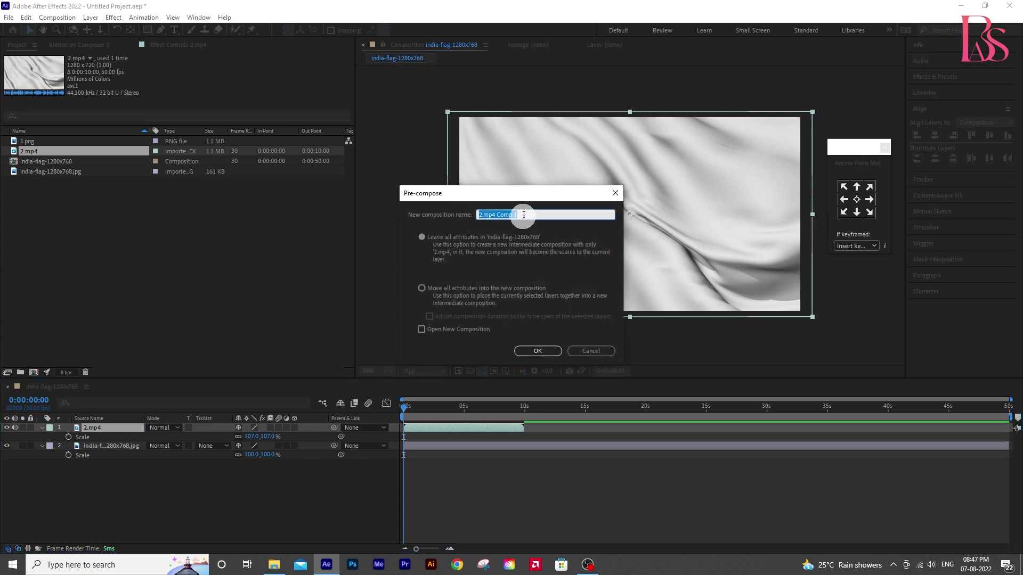
{"action": "left_click", "coordinate": [539, 352]}
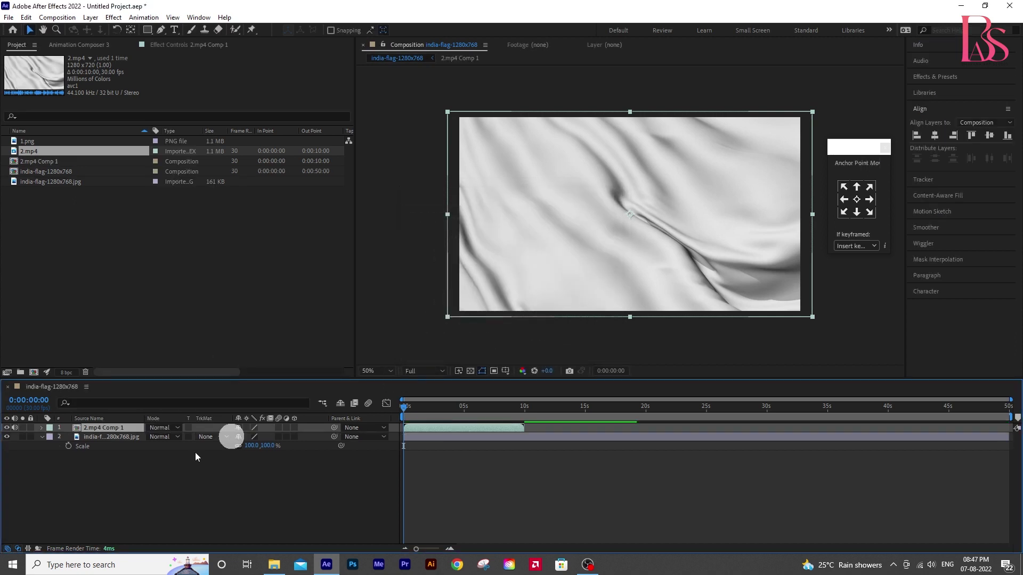
Hide the cloth comp layer and apply Displacement Map to the flag layer
{"action": "left_click", "coordinate": [6, 428]}
{"action": "left_click", "coordinate": [101, 437]}
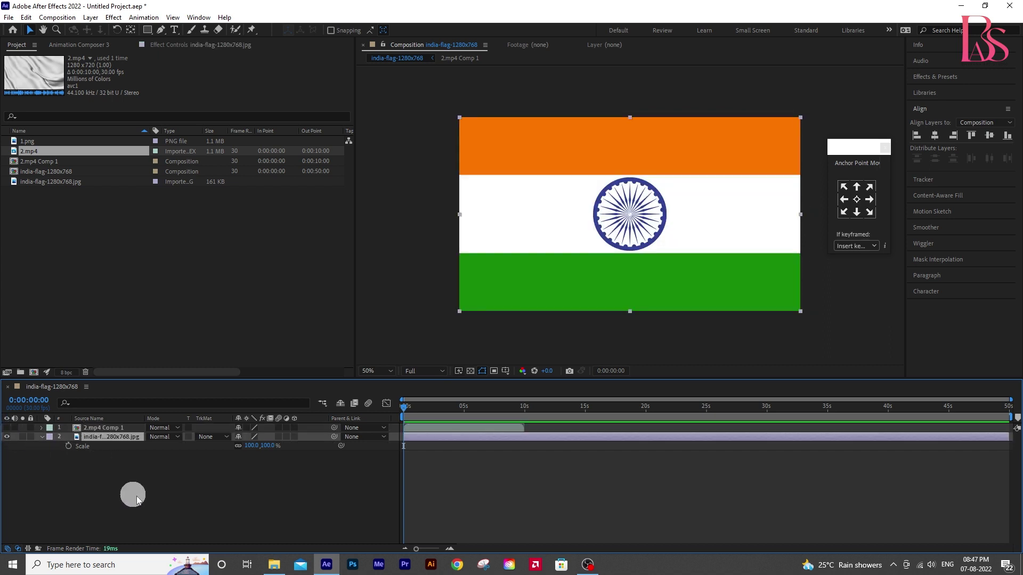
{"action": "left_click", "coordinate": [928, 77]}
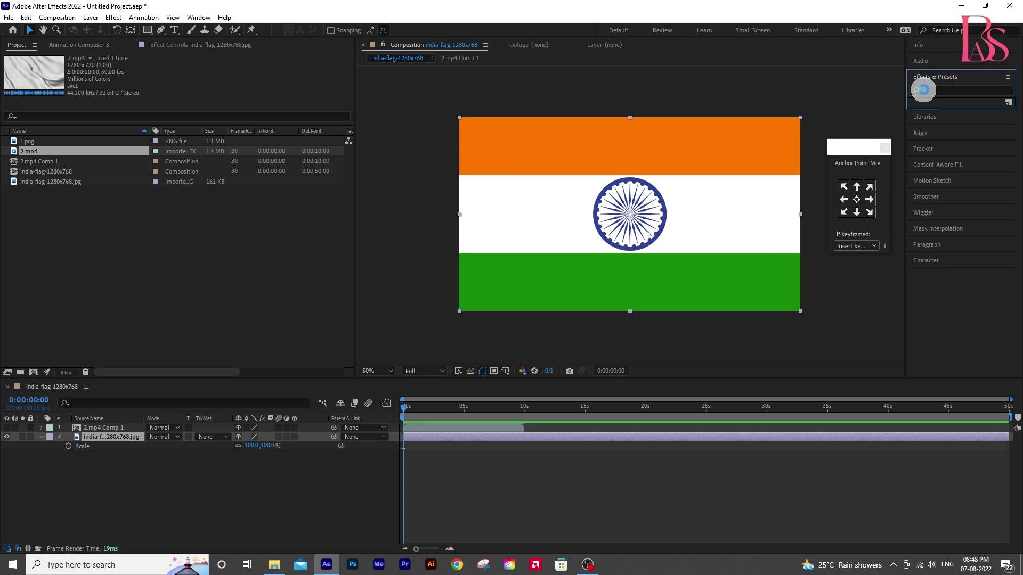
{"action": "left_click", "coordinate": [933, 91]}
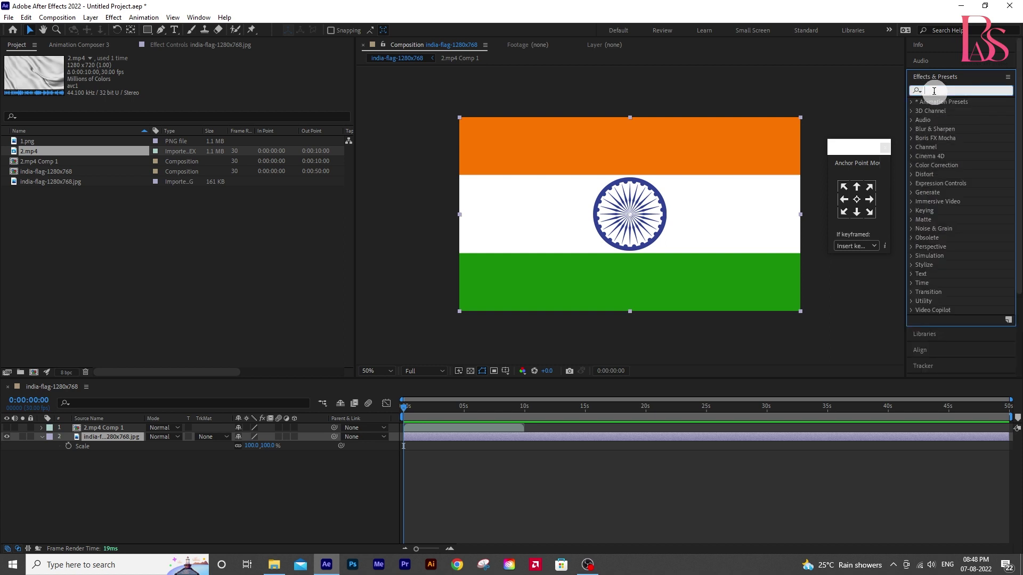
{"action": "type", "text": "dis"}
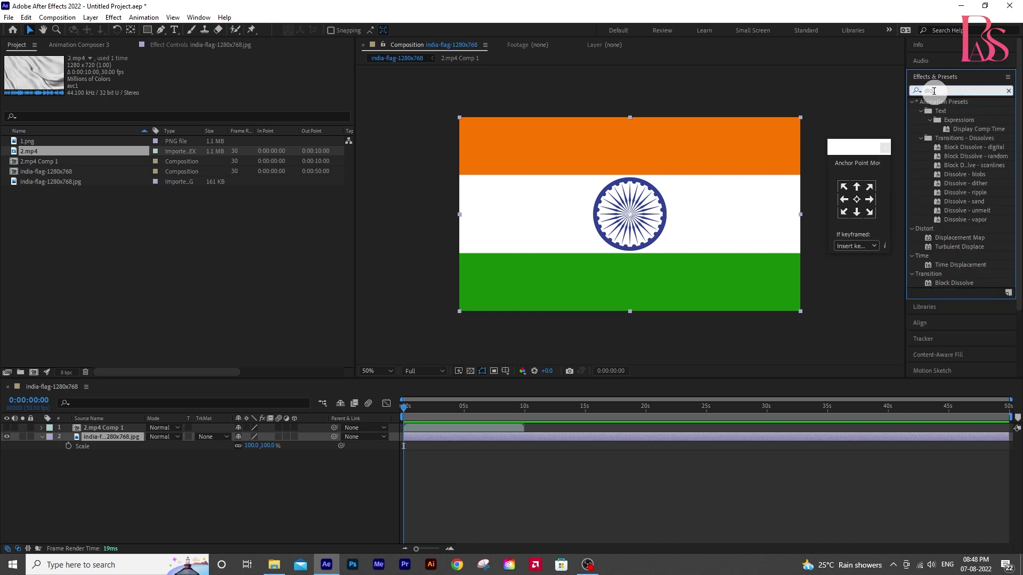
{"action": "type", "text": "p"}
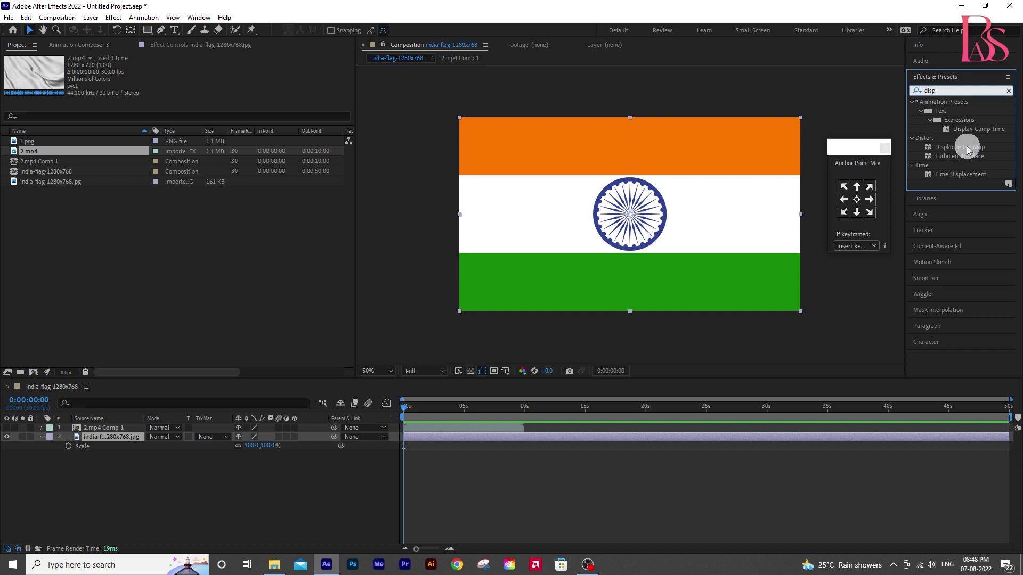
{"action": "left_click_drag", "start_coordinate": [967, 149], "coordinate": [629, 213]}
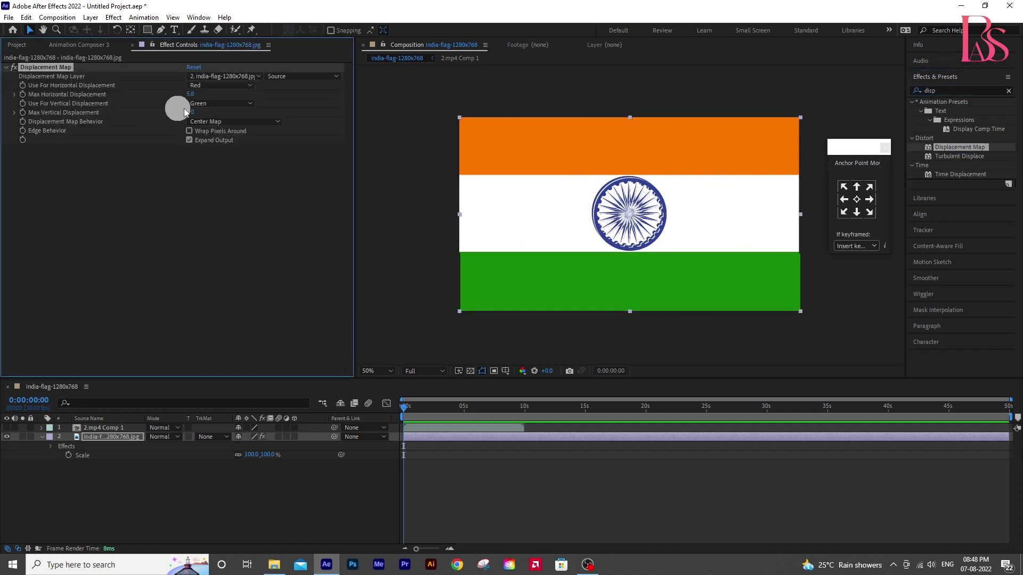
Set the displacement map layer to 2.mp4 Comp 1, both channels Luminance, maximum 15
{"action": "left_click", "coordinate": [242, 76]}
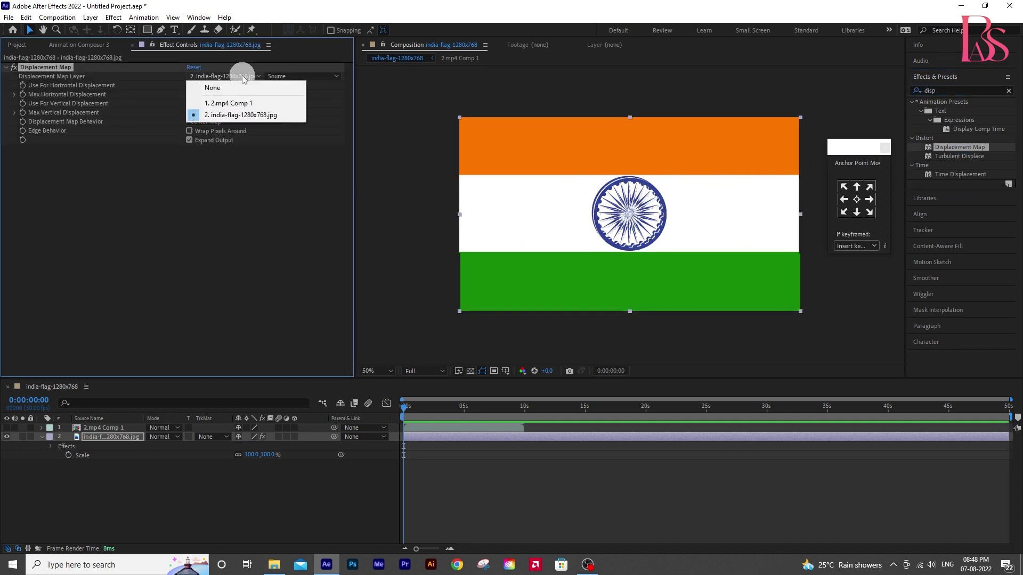
{"action": "left_click", "coordinate": [232, 104]}
{"action": "left_click", "coordinate": [206, 85]}
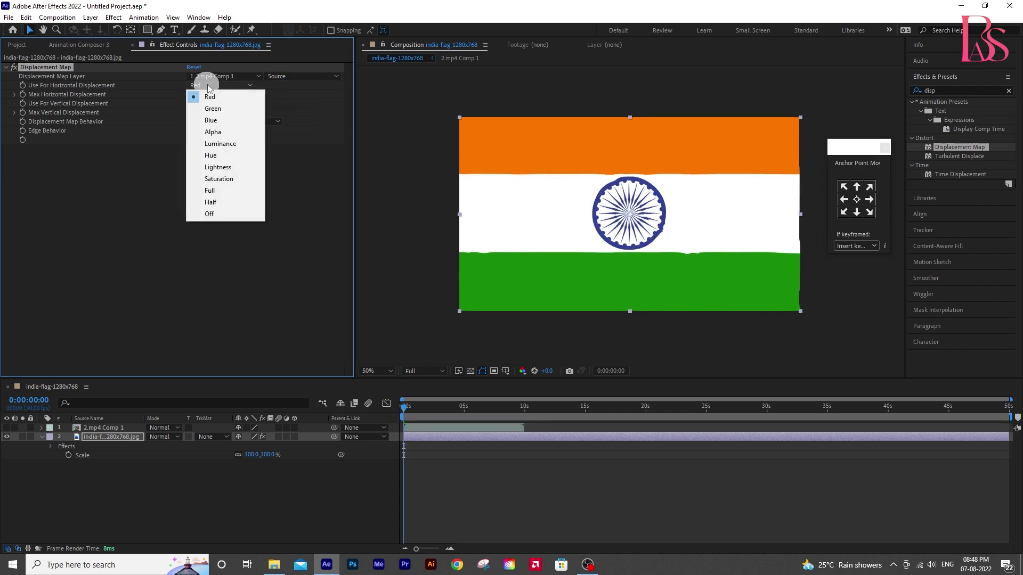
{"action": "left_click", "coordinate": [215, 144]}
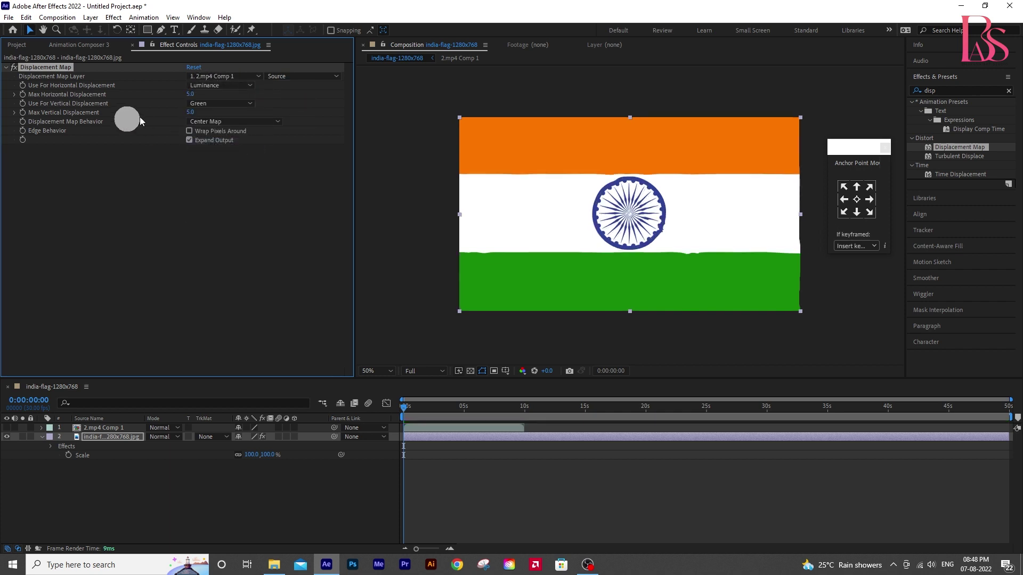
{"action": "left_click", "coordinate": [213, 104]}
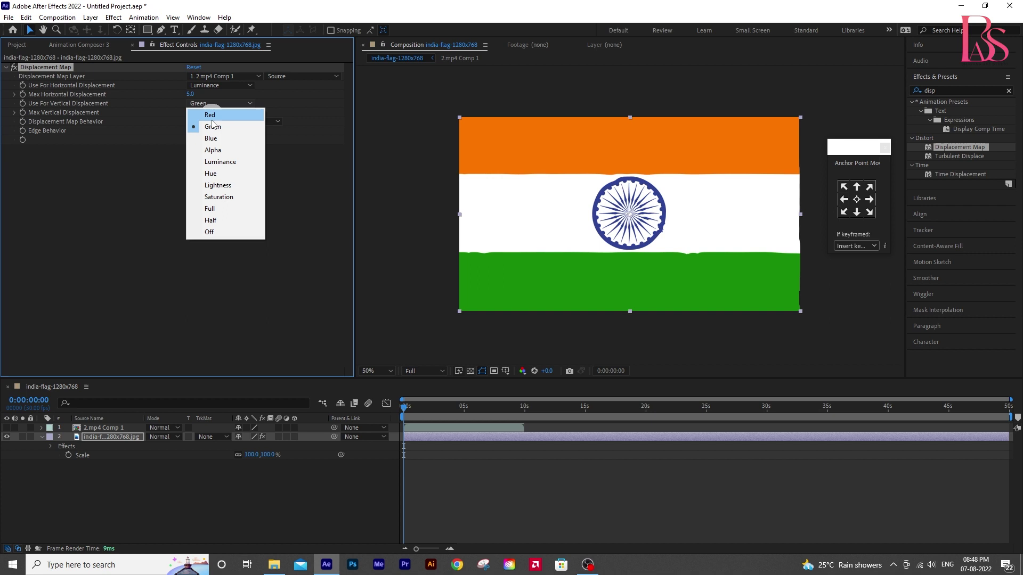
{"action": "left_click", "coordinate": [222, 163]}
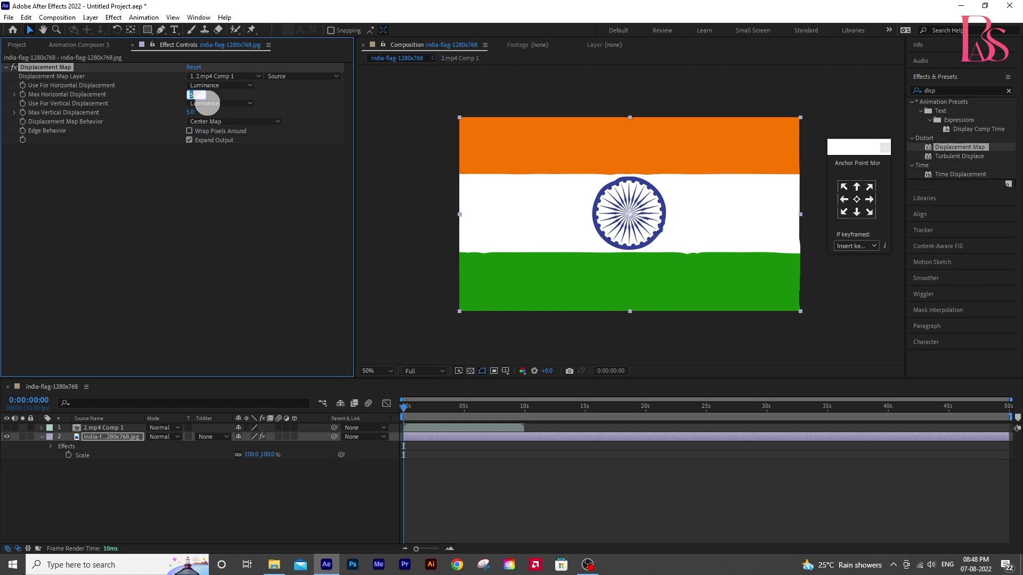
{"action": "type", "text": "15"}
{"action": "left_click", "coordinate": [190, 112]}
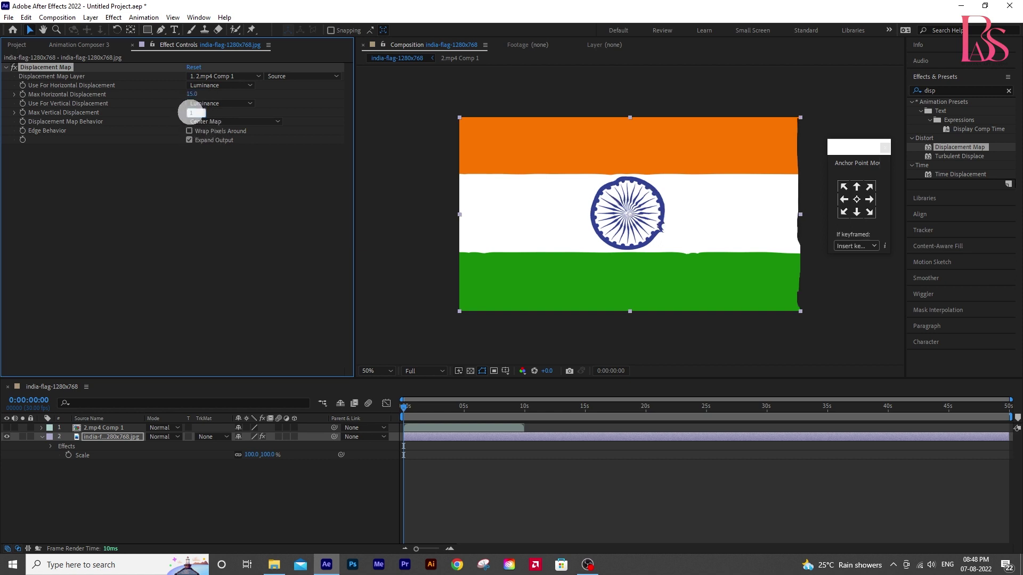
{"action": "type", "text": "15"}
{"action": "left_click", "coordinate": [202, 212]}
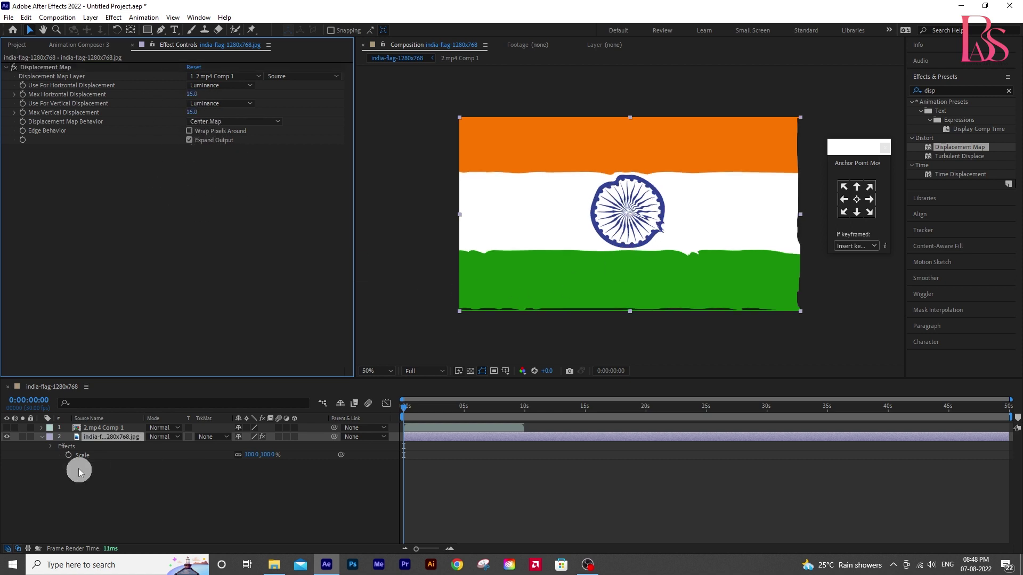
Preview the waving flag up to 0:00:04:00, then duplicate the 2.mp4 Comp 1 layer
{"action": "left_click", "coordinate": [419, 414]}
{"action": "key", "text": "space"}
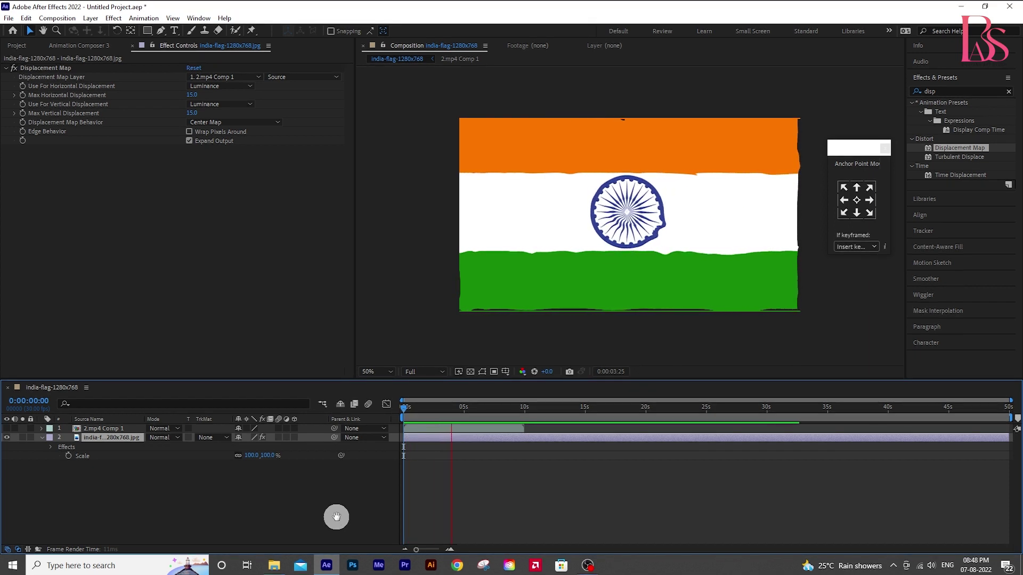
{"action": "key", "text": "space"}
{"action": "left_click", "coordinate": [101, 427]}
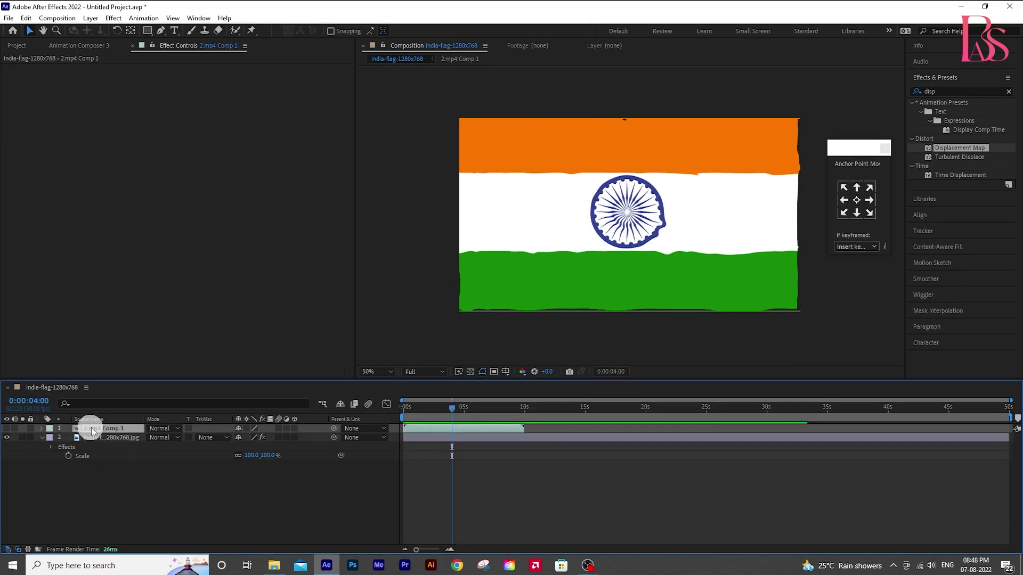
{"action": "key", "text": "ctrl+d"}
Unhide the top 2.mp4 Comp 1 copy and set its blending mode to Multiply
{"action": "left_click", "coordinate": [7, 428]}
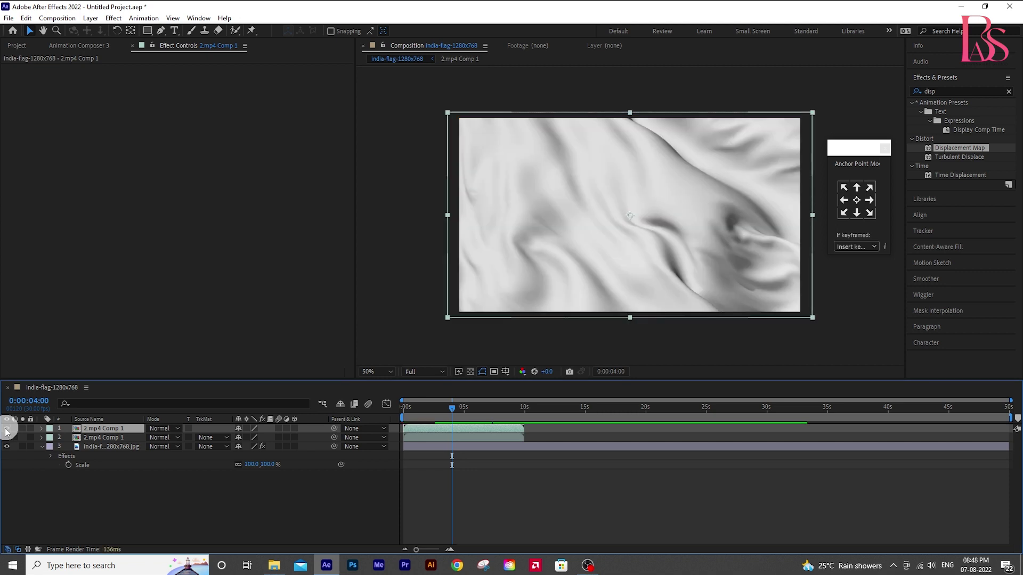
{"action": "left_click", "coordinate": [171, 430]}
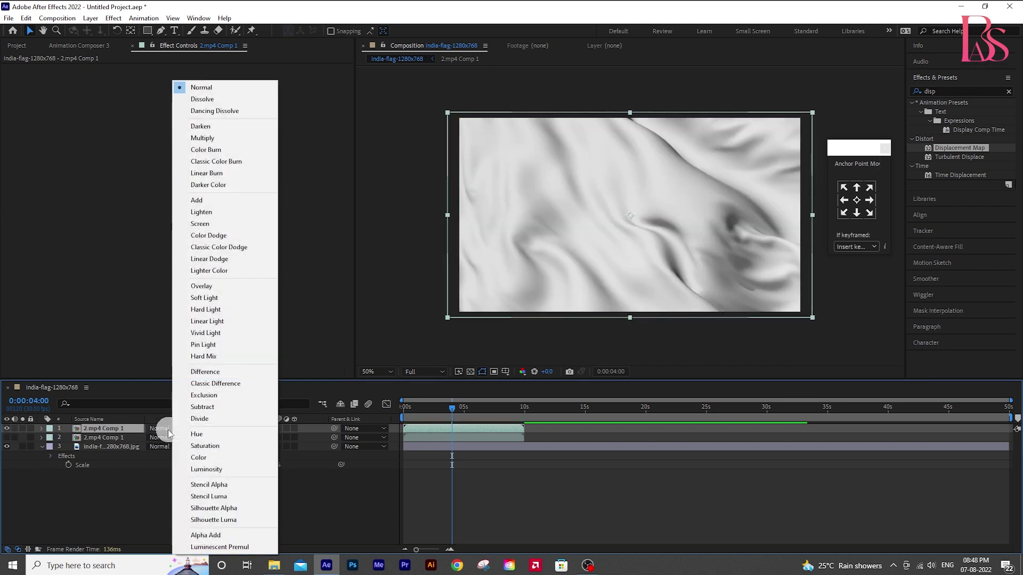
{"action": "left_click", "coordinate": [202, 138]}
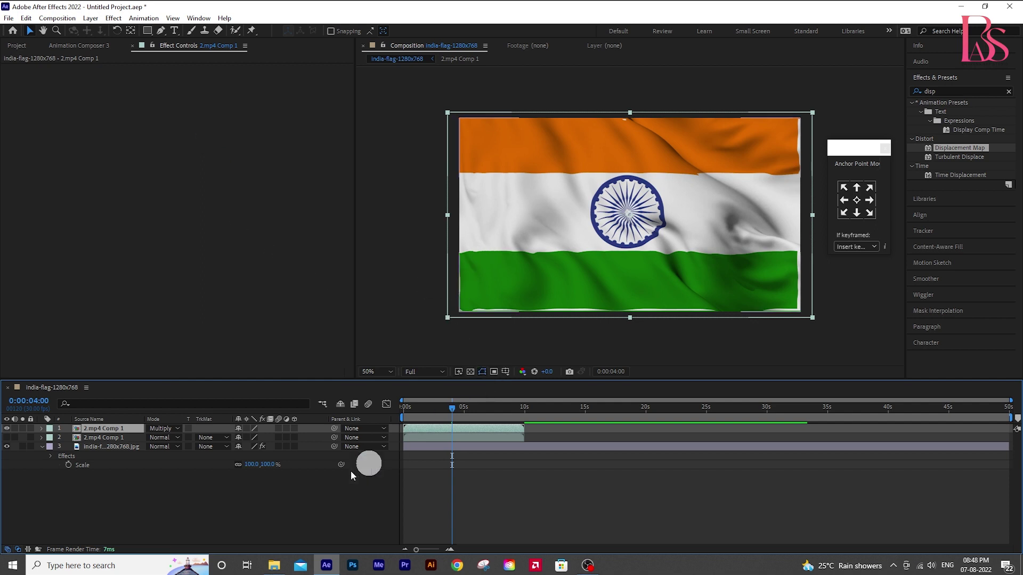
{"action": "left_click", "coordinate": [95, 451]}
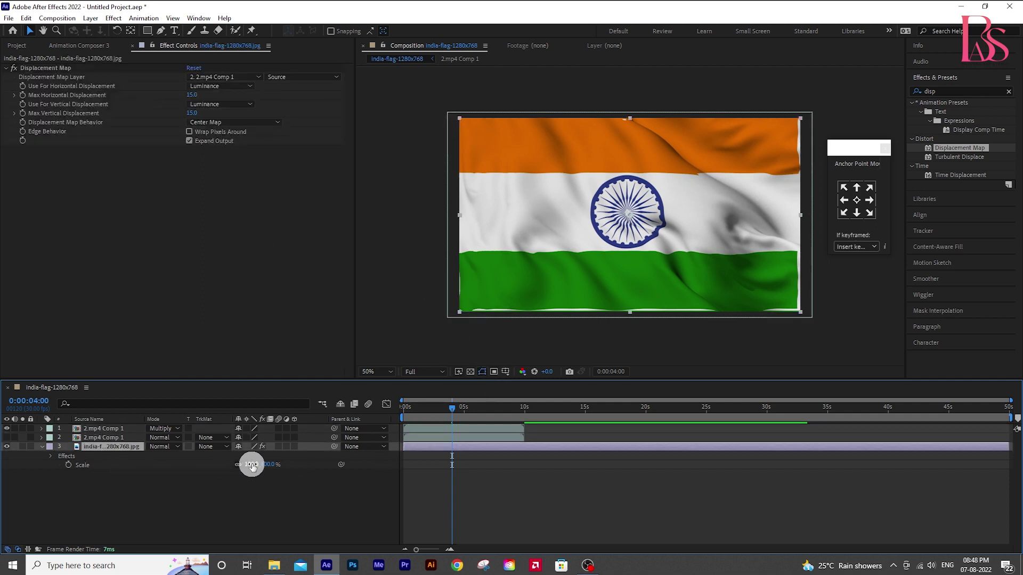
Scale the india-flag image layer to 107% and preview the animation from the start
{"action": "left_click_drag", "start_coordinate": [252, 464], "coordinate": [254, 463]}
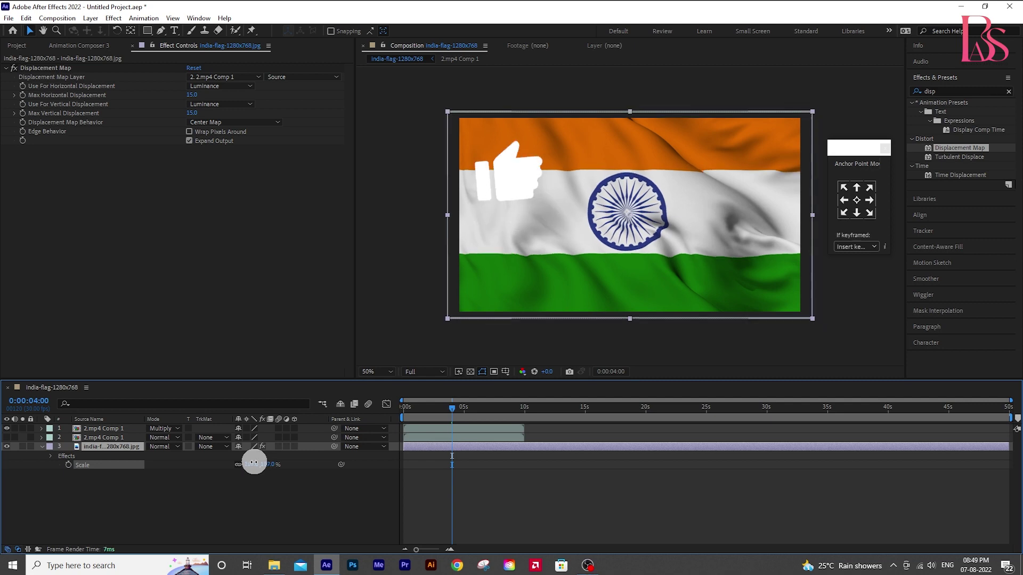
{"action": "left_click", "coordinate": [321, 493]}
{"action": "left_click", "coordinate": [407, 408]}
{"action": "key", "text": "space"}
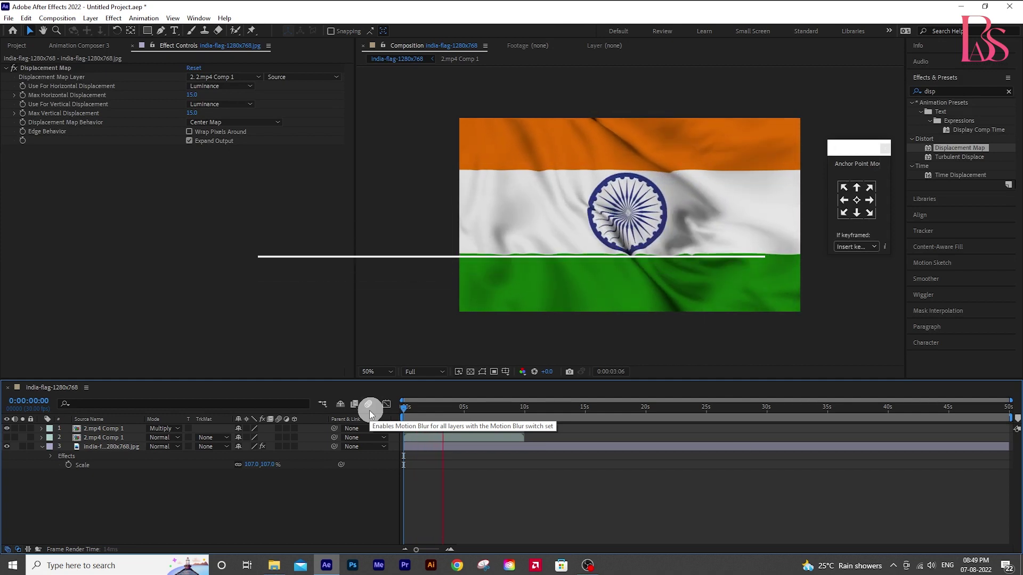
{"action": "key", "text": "space"}
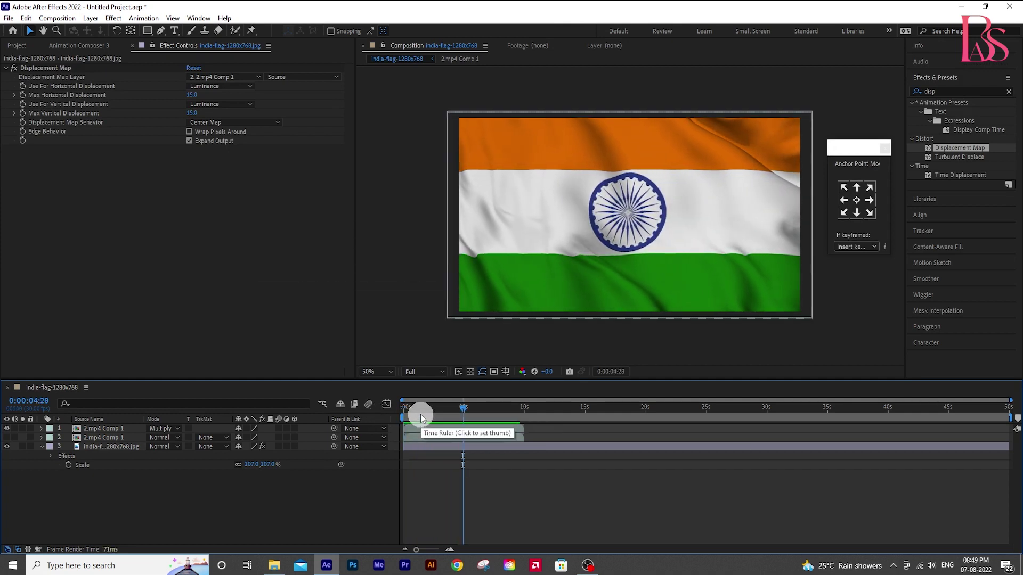
{"action": "key", "text": "space"}
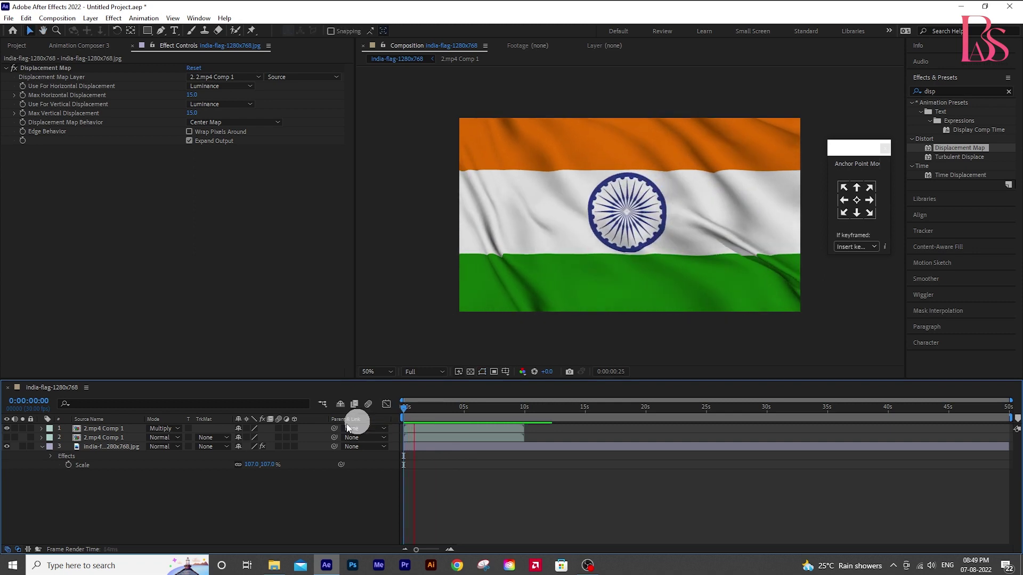
Lower the multiplied cloth layer's Opacity to 82% and bring up Save As
{"action": "key", "text": "space"}
{"action": "left_click", "coordinate": [129, 430]}
{"action": "key", "text": "t"}
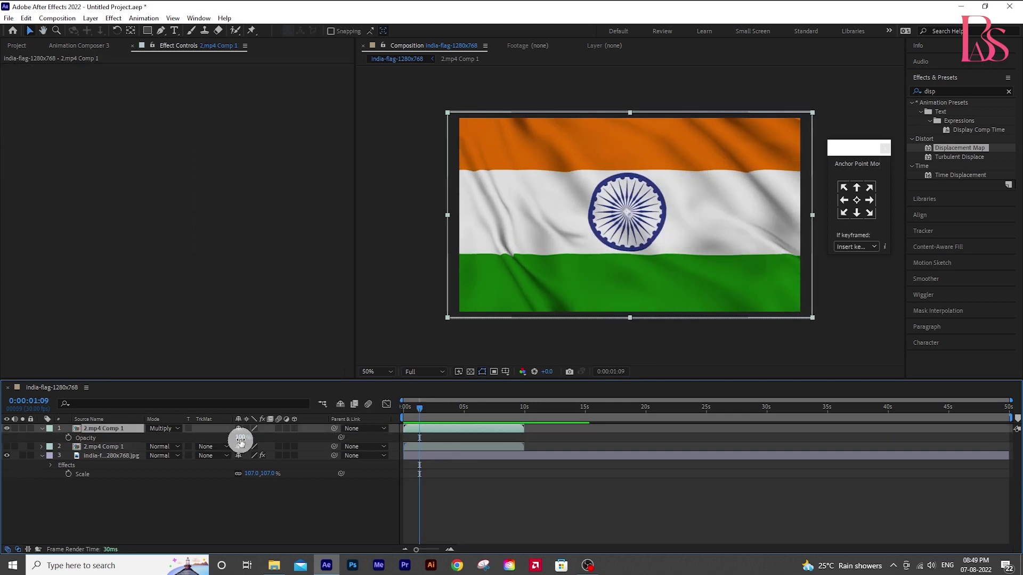
{"action": "left_click_drag", "start_coordinate": [241, 438], "coordinate": [235, 438]}
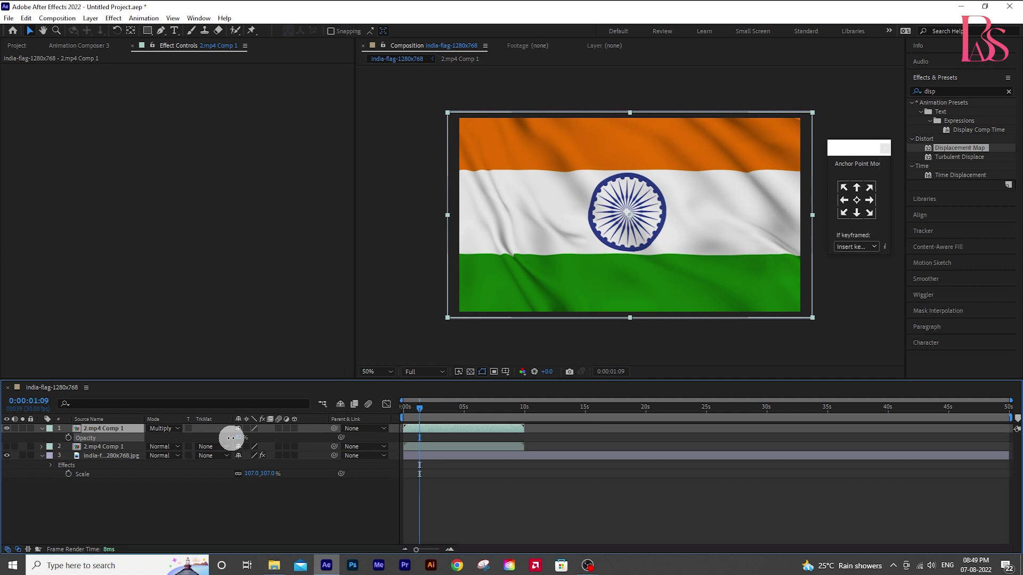
{"action": "left_click", "coordinate": [220, 508]}
{"action": "key", "text": "ctrl+s"}
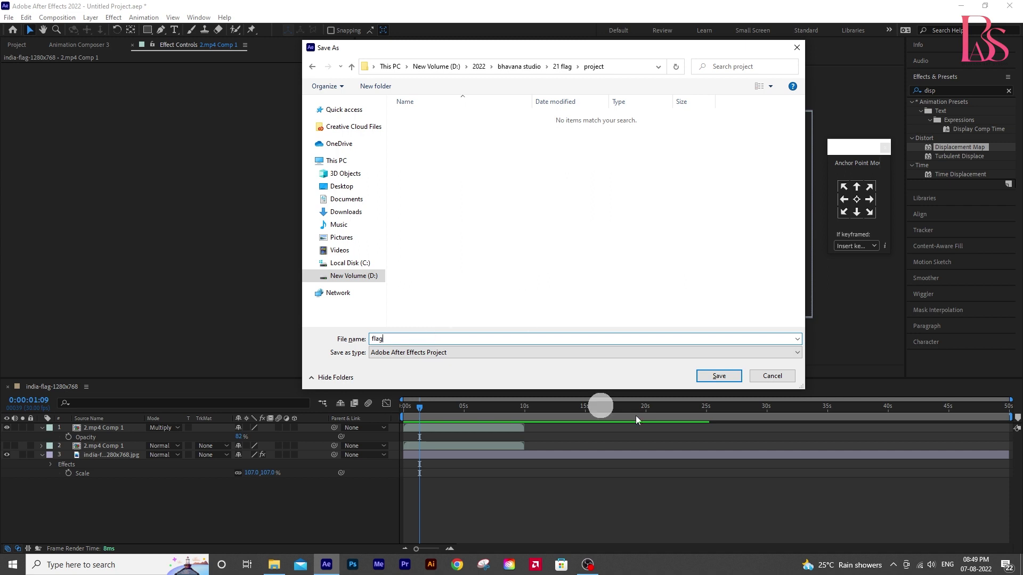
Save the project as flag1.aep, then preview the animation from frame 0
{"action": "left_click", "coordinate": [720, 377]}
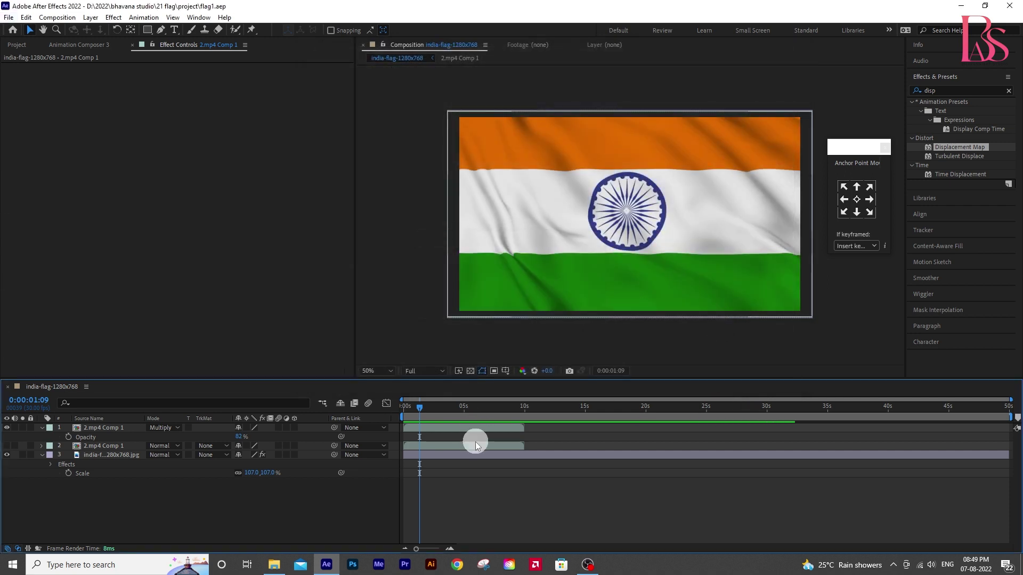
{"action": "left_click_drag", "start_coordinate": [418, 417], "coordinate": [389, 413]}
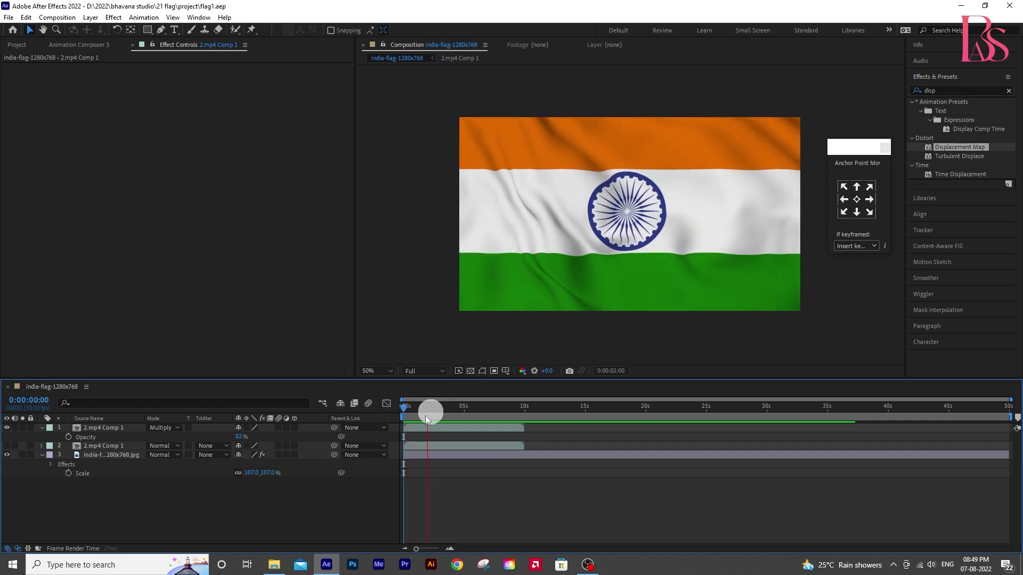
{"action": "left_click", "coordinate": [104, 428]}
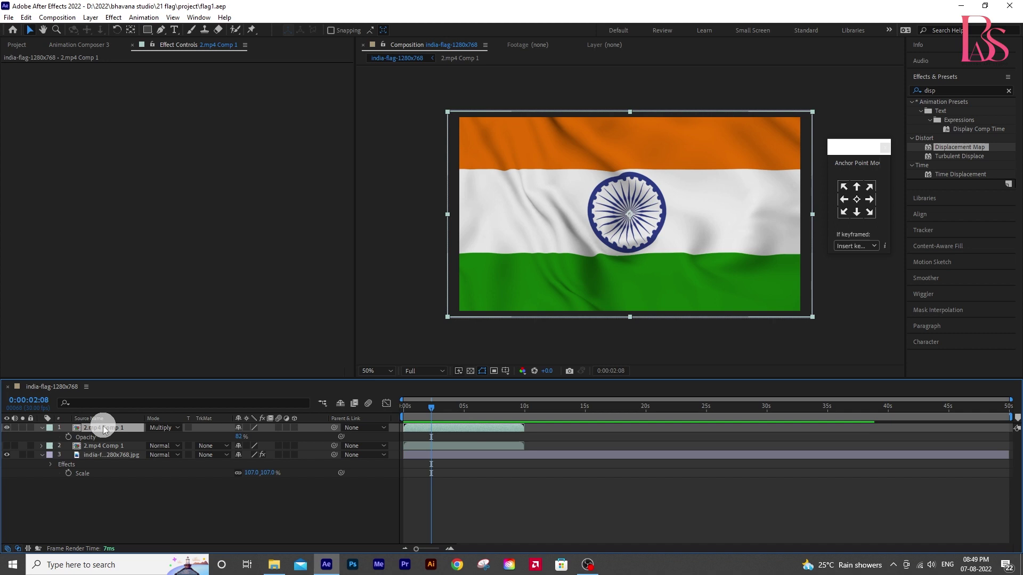
Apply Curves to the cloth shading layer with an S-shaped RGB curve, then preview the contrast
{"action": "left_click_drag", "start_coordinate": [938, 91], "coordinate": [909, 90]}
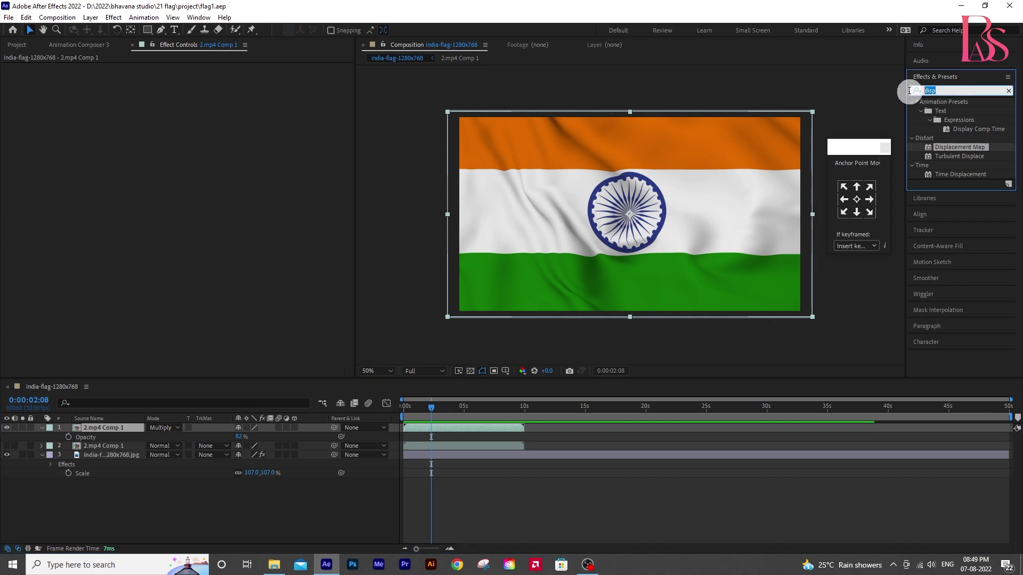
{"action": "type", "text": "curve"}
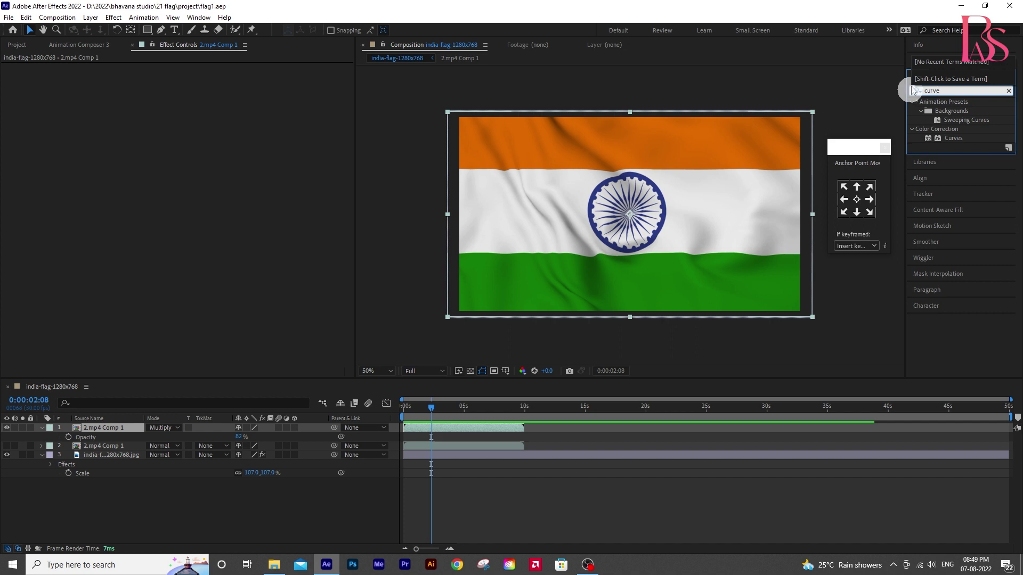
{"action": "left_click_drag", "start_coordinate": [964, 145], "coordinate": [110, 428]}
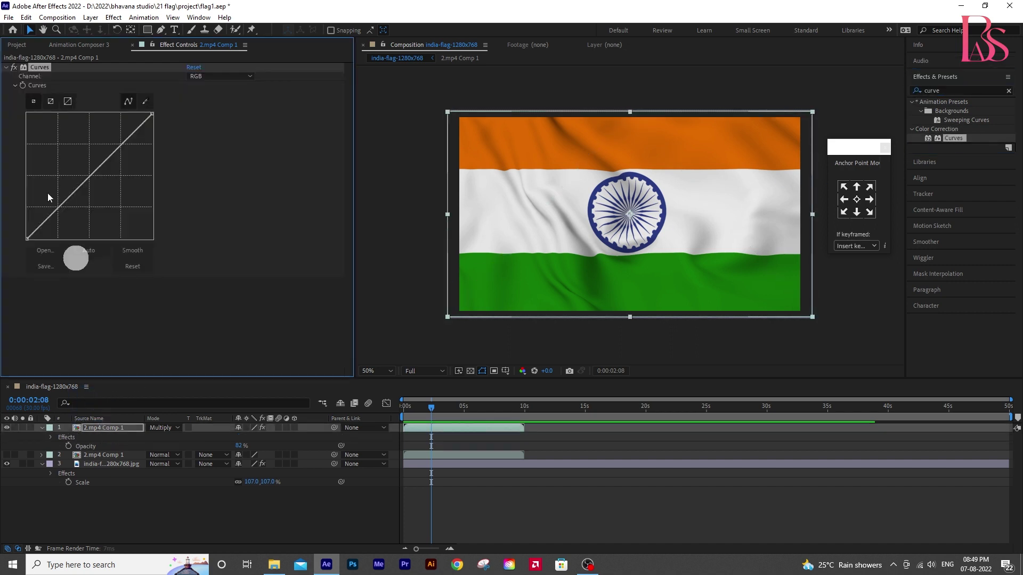
{"action": "left_click_drag", "start_coordinate": [127, 137], "coordinate": [121, 130]}
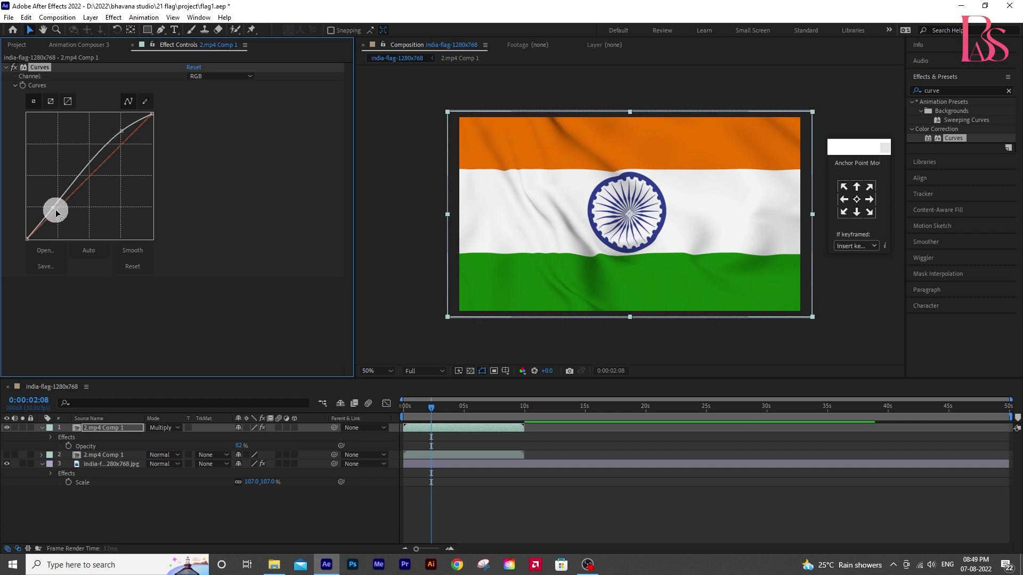
{"action": "left_click_drag", "start_coordinate": [58, 214], "coordinate": [63, 214]}
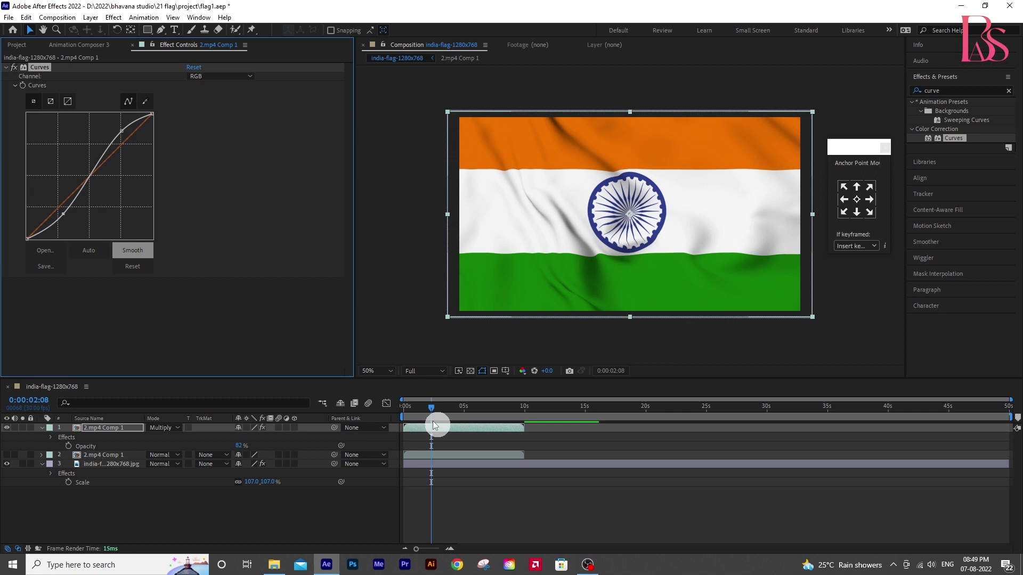
{"action": "left_click_drag", "start_coordinate": [416, 411], "coordinate": [375, 421]}
{"action": "key", "text": "space"}
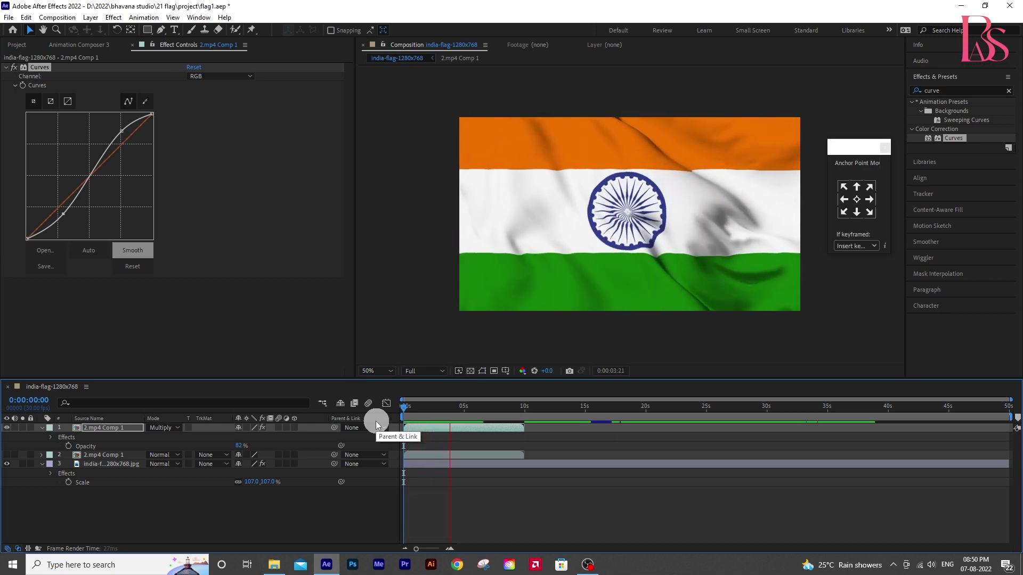
{"action": "key", "text": "space"}
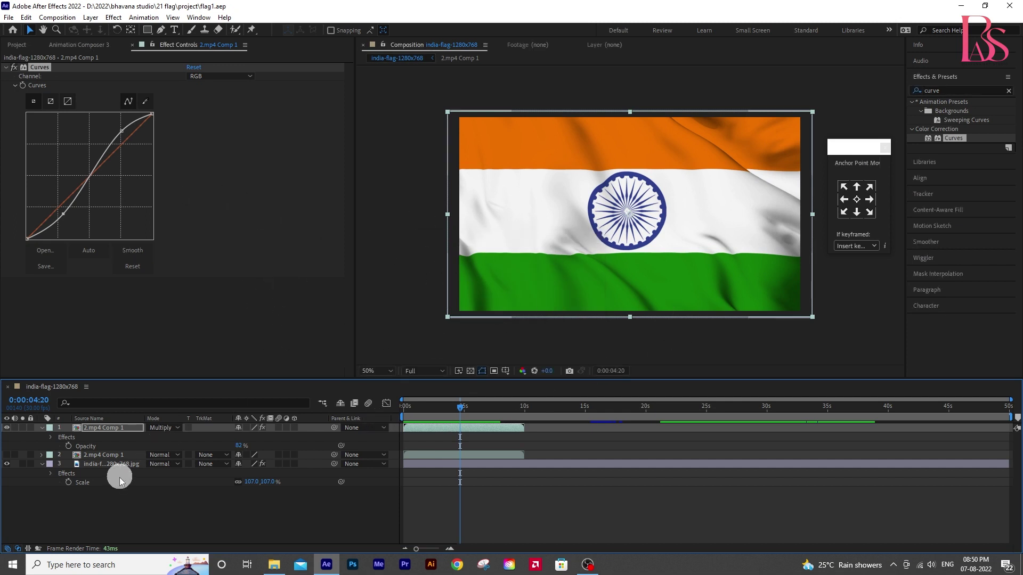
{"action": "left_click", "coordinate": [107, 491]}
Place the 1.png texture at the top of the timeline with Darken blending
{"action": "left_click", "coordinate": [99, 455]}
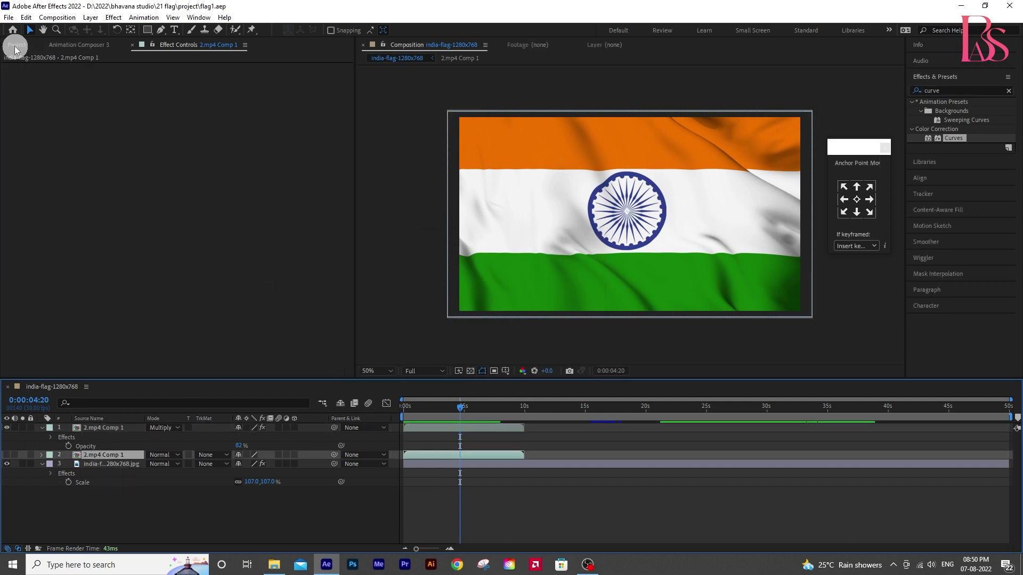
{"action": "left_click", "coordinate": [16, 44]}
{"action": "left_click_drag", "start_coordinate": [37, 140], "coordinate": [81, 425]}
{"action": "left_click", "coordinate": [171, 428]}
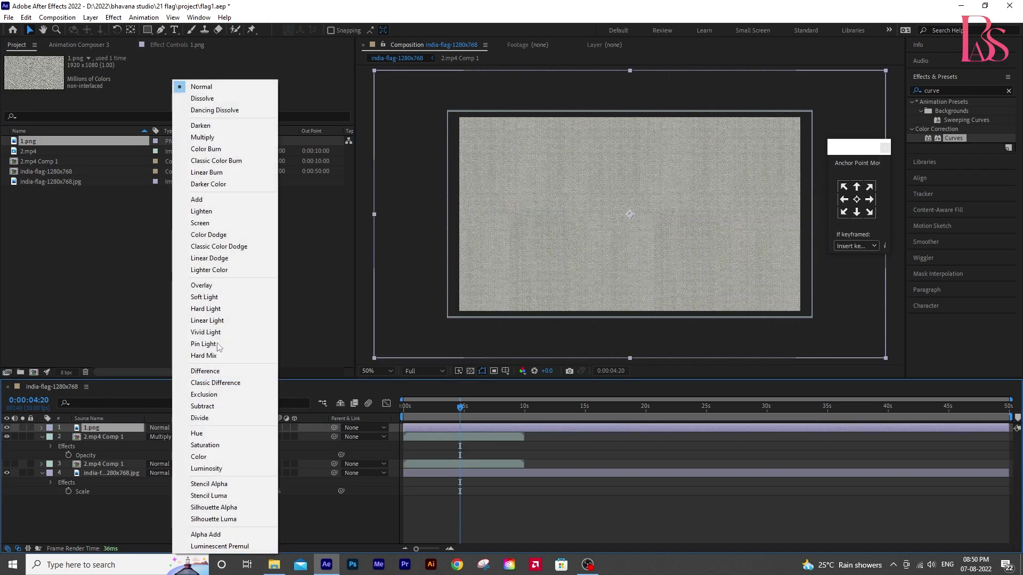
{"action": "left_click", "coordinate": [206, 128]}
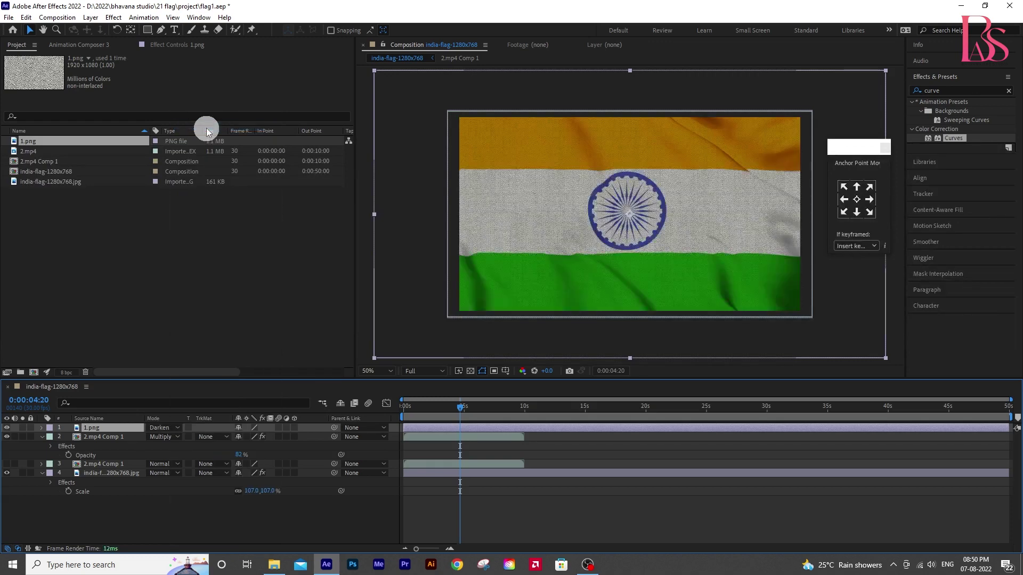
Reduce the 1.png texture layer's Opacity to 6%
{"action": "key", "text": "t"}
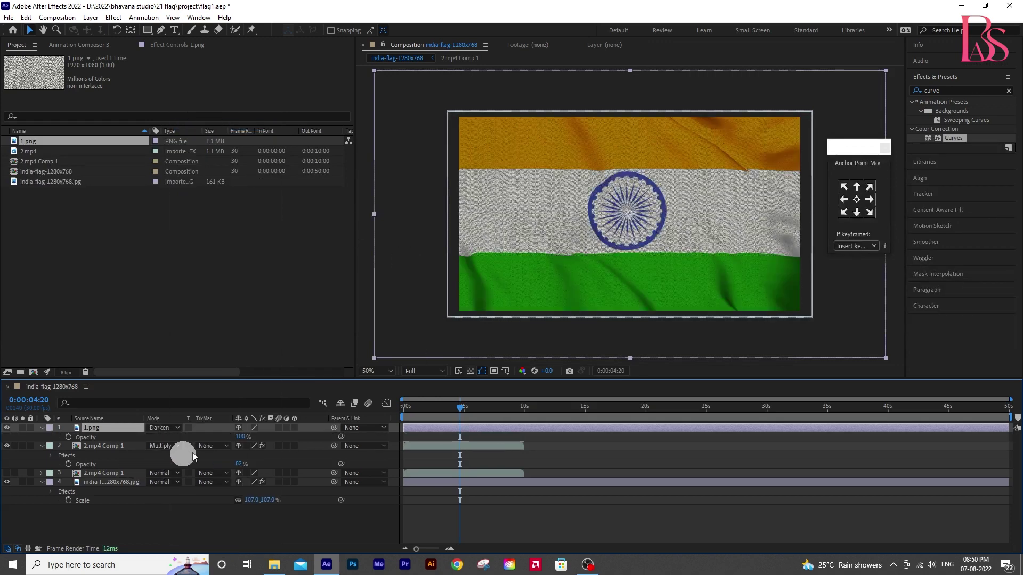
{"action": "left_click_drag", "start_coordinate": [241, 436], "coordinate": [216, 435]}
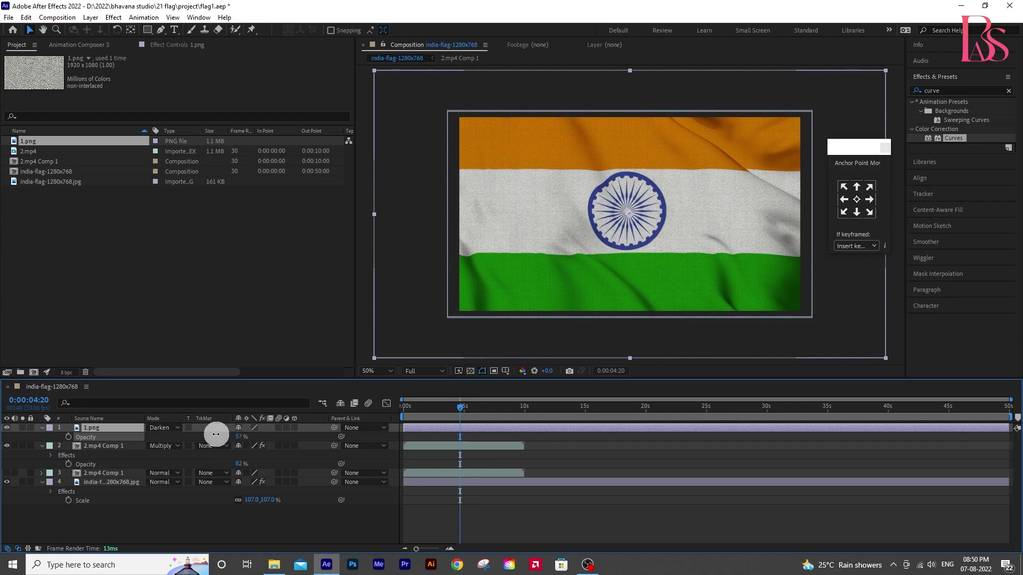
{"action": "scroll", "coordinate": [613, 190], "scroll_direction": "up", "scroll_amount": 4}
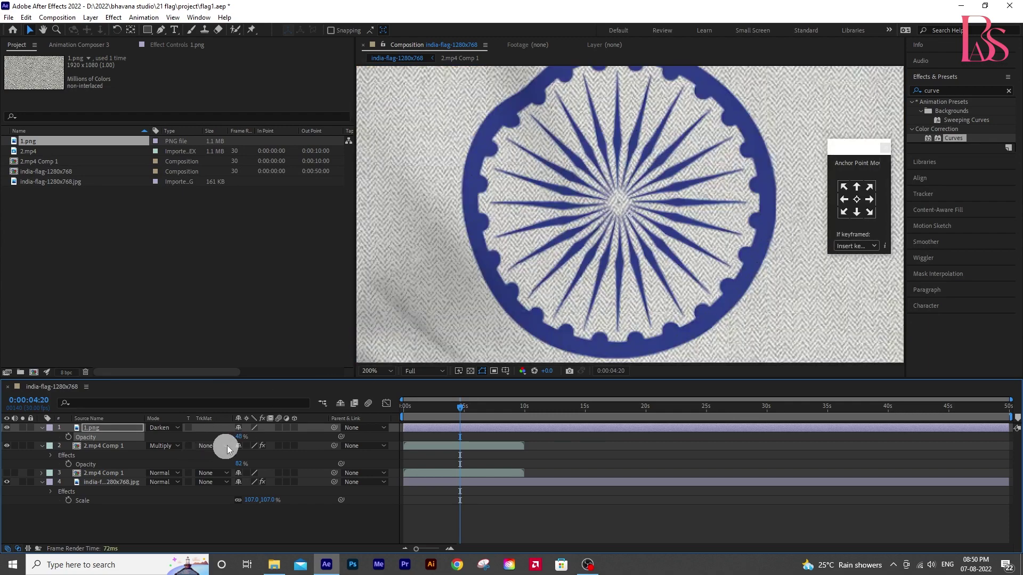
{"action": "left_click_drag", "start_coordinate": [235, 438], "coordinate": [214, 433]}
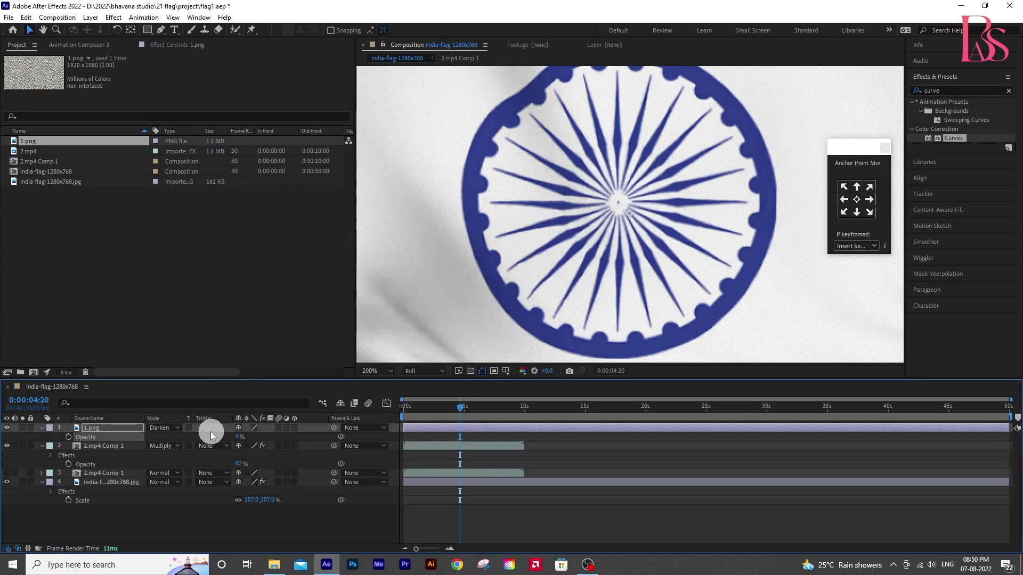
{"action": "scroll", "coordinate": [574, 219], "scroll_direction": "down", "scroll_amount": 4}
{"action": "left_click", "coordinate": [572, 226]}
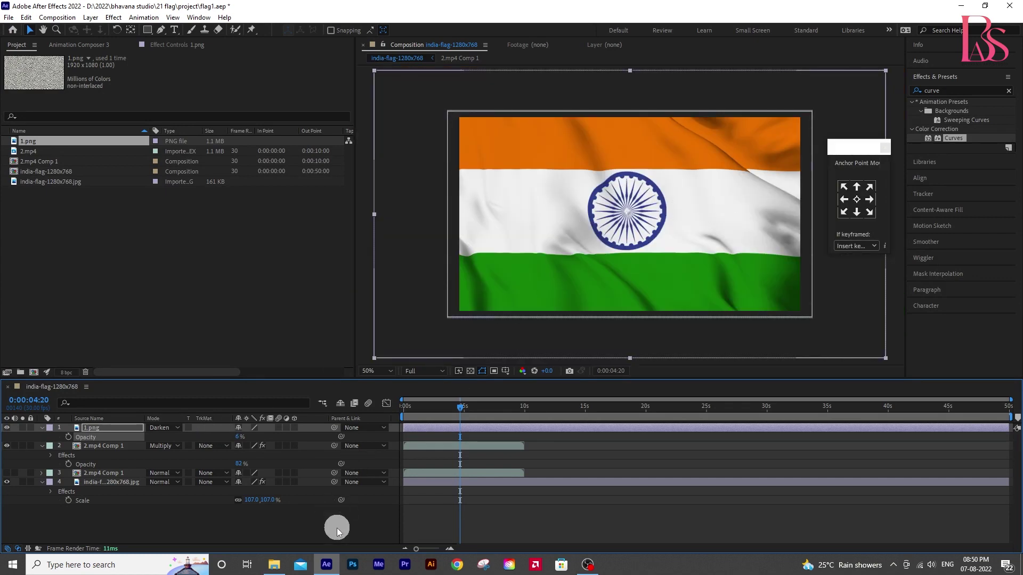
{"action": "left_click", "coordinate": [337, 531]}
{"action": "left_click_drag", "start_coordinate": [424, 410], "coordinate": [380, 416]}
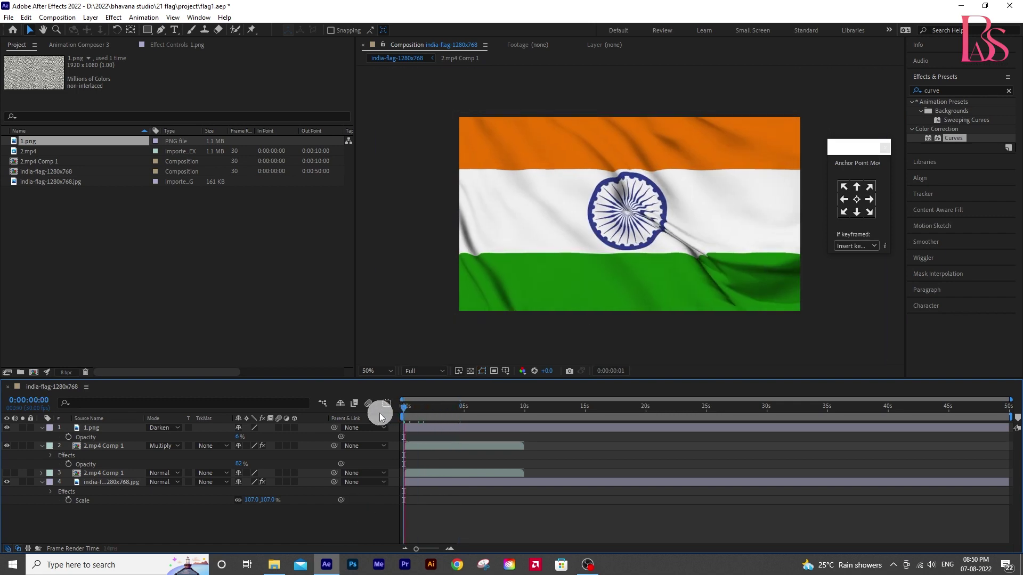